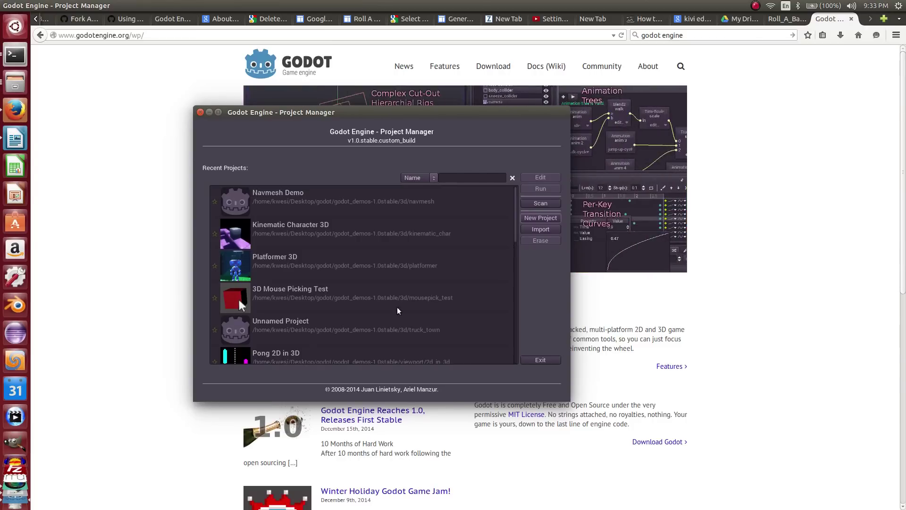
Step: Start a new project and browse to the projects folder inside the tutorial directory for its location
left_click(540, 218)
left_click(484, 246)
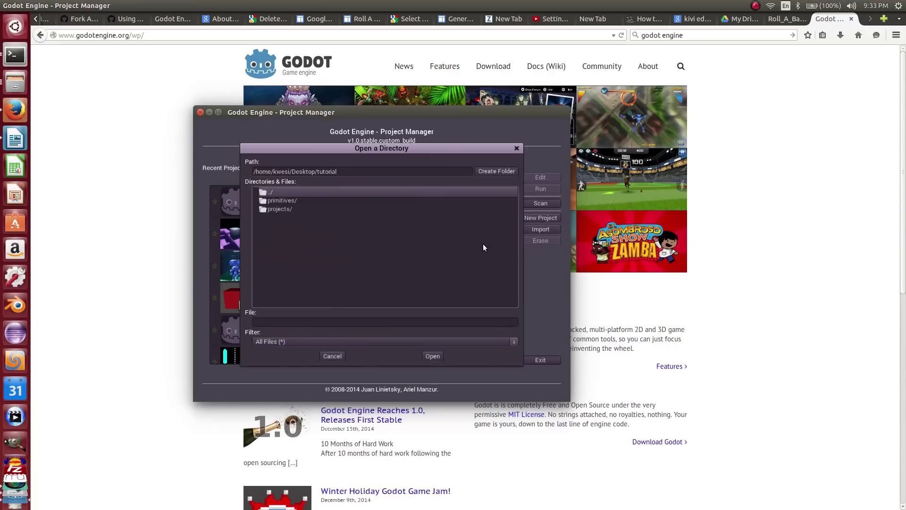
double_click(281, 208)
double_click(284, 192)
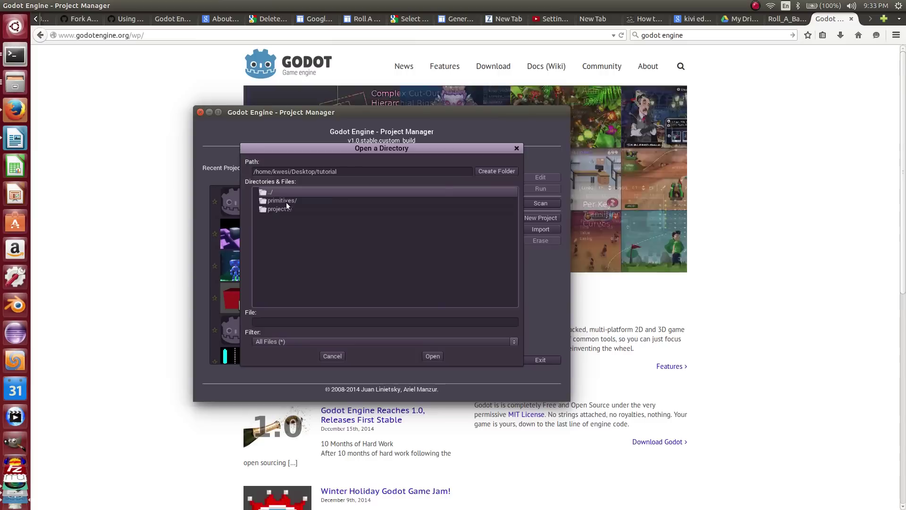
double_click(284, 208)
Step: Create a folder named roll_a_ball in the projects directory and choose it as the project path
left_click(485, 172)
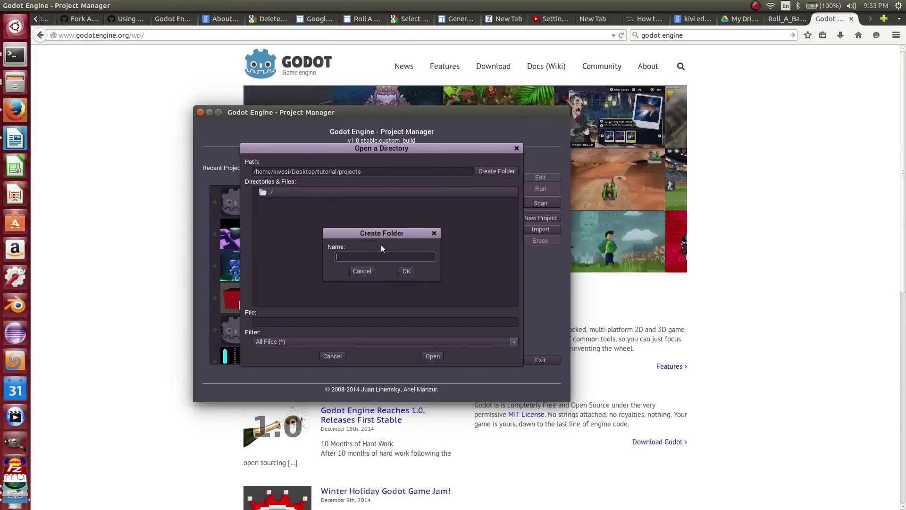
type("roll_a+")
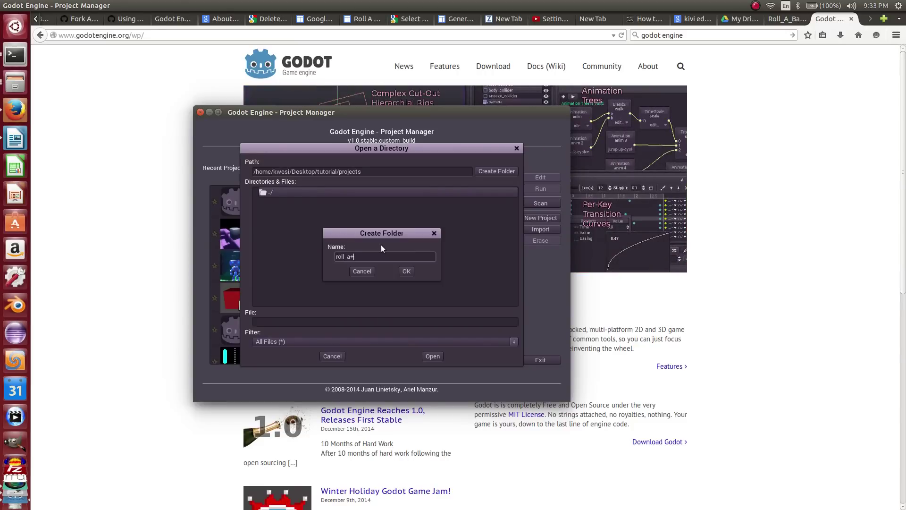
key("Left")
key("Left")
key("Left")
key("Left")
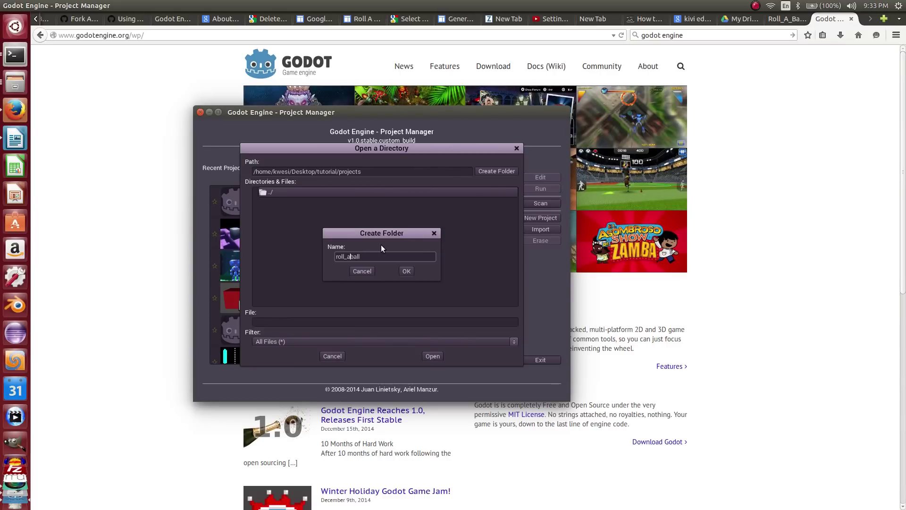
type("_")
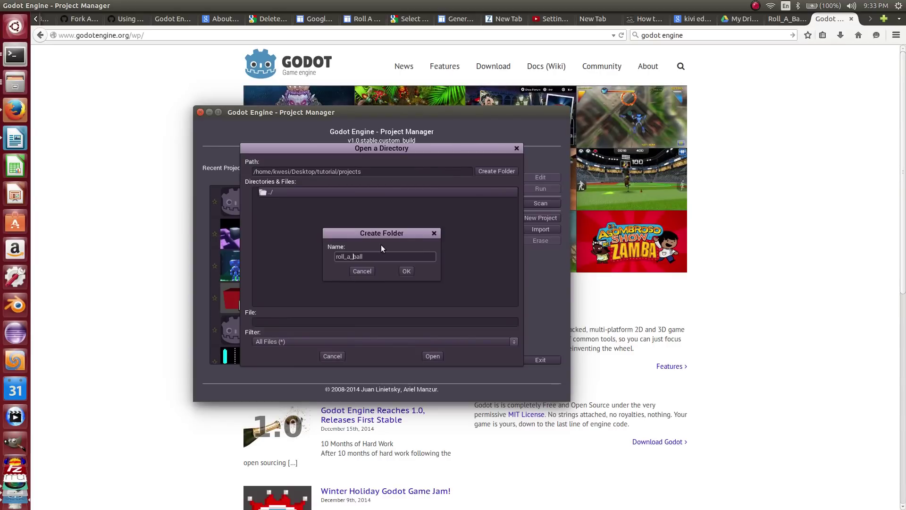
left_click(407, 271)
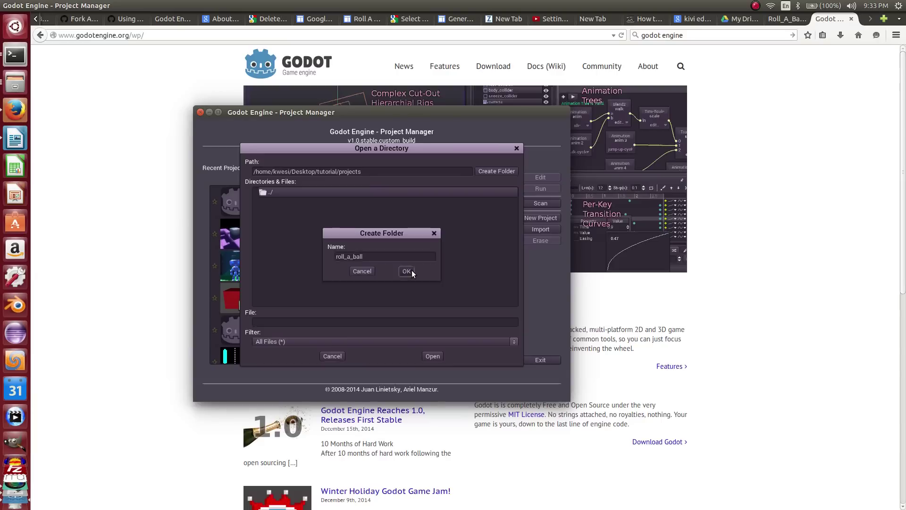
left_click(431, 357)
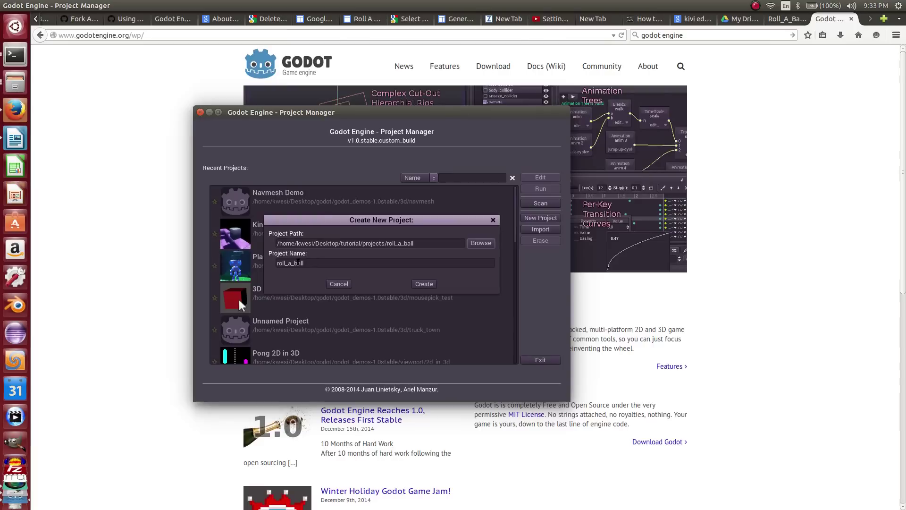
Step: Create the roll_a_ball project and open it for editing in a maximized window
left_click(427, 286)
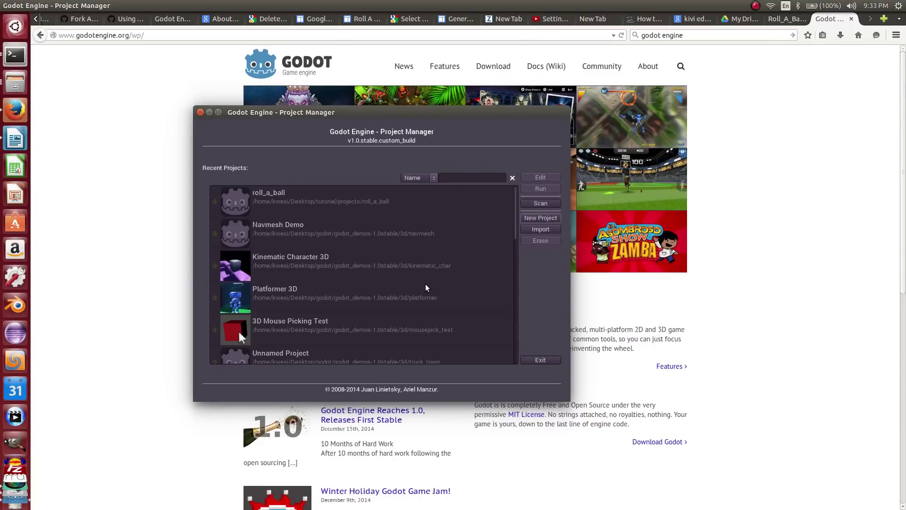
left_click(286, 203)
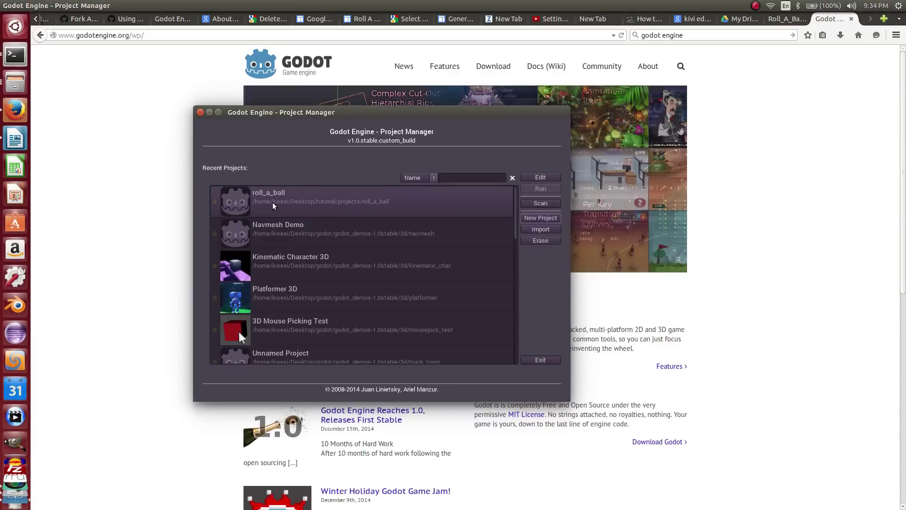
left_click(546, 177)
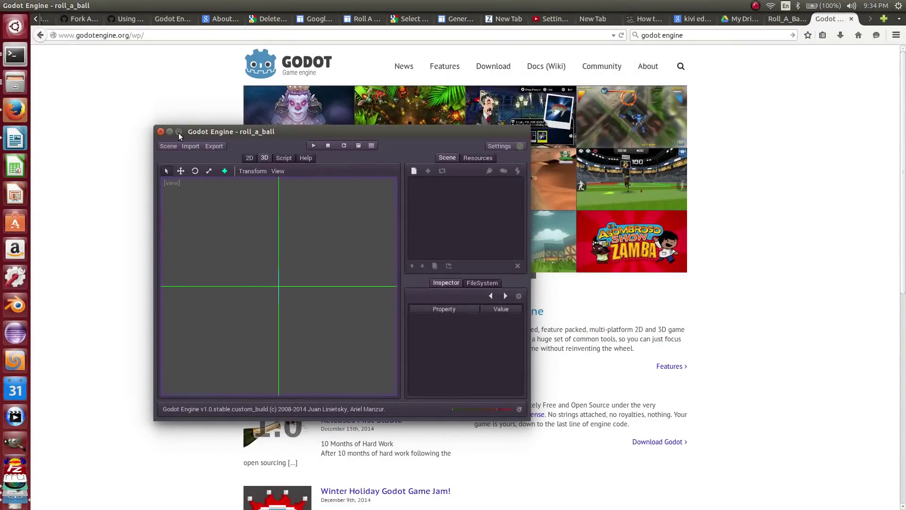
left_click(179, 131)
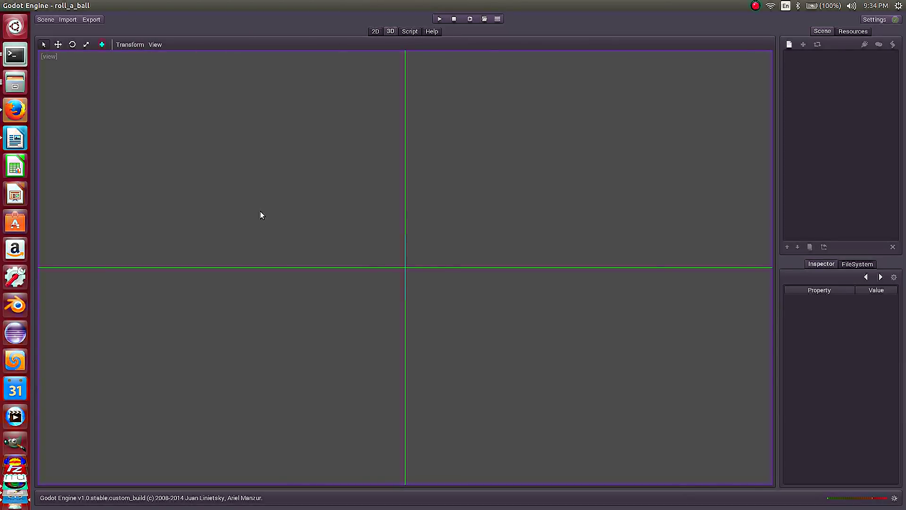
Step: Add a Spatial node as the root of the empty scene
left_click(788, 44)
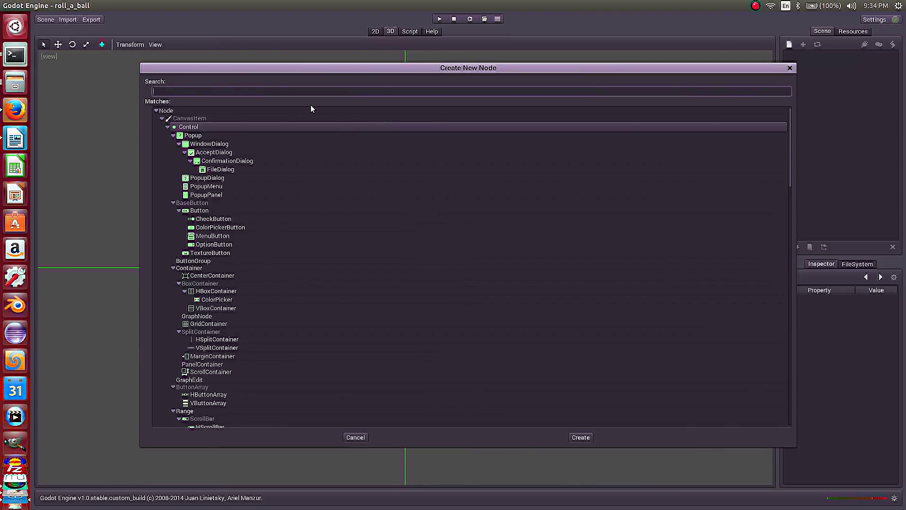
type("s")
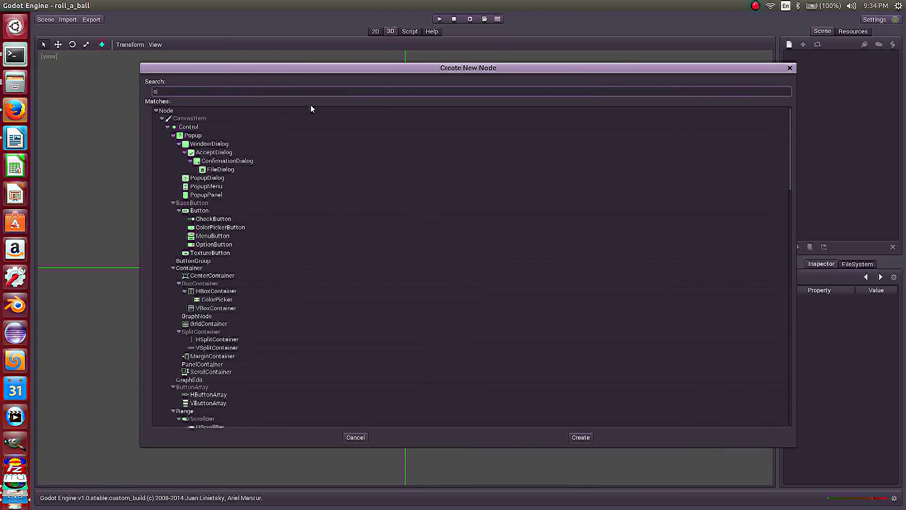
type("pat")
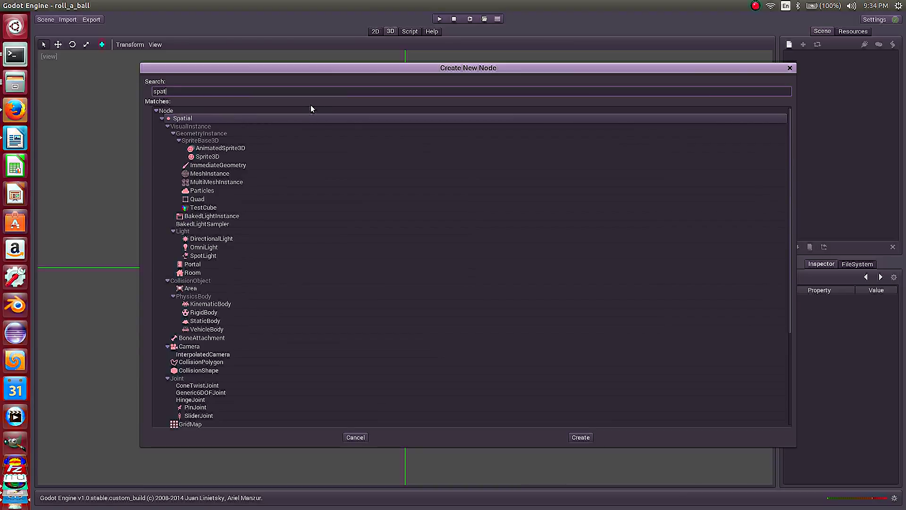
left_click(580, 435)
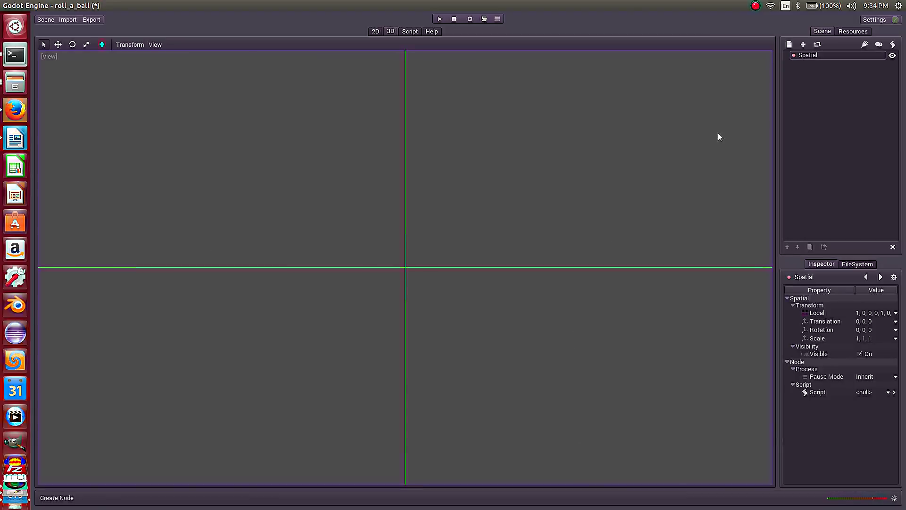
Step: Rename the root Spatial node to World
left_click(810, 57)
left_click(811, 57)
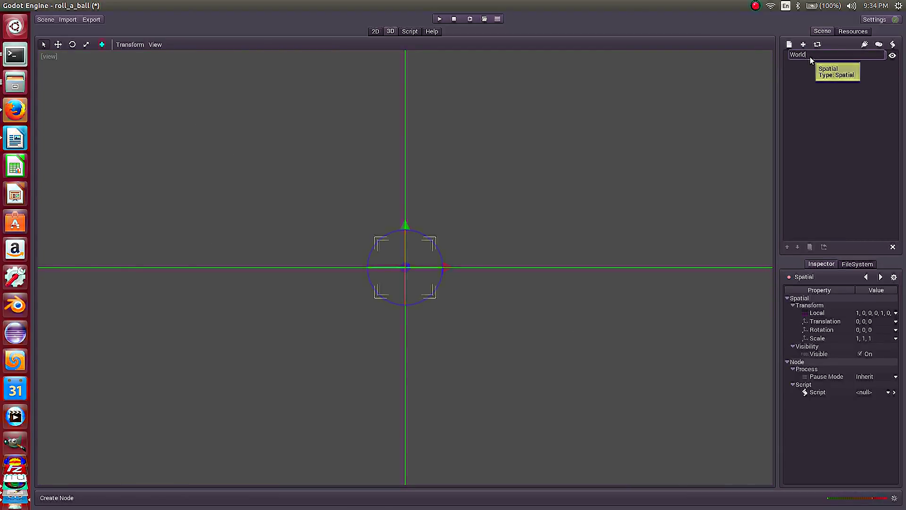
type("World")
key("Return")
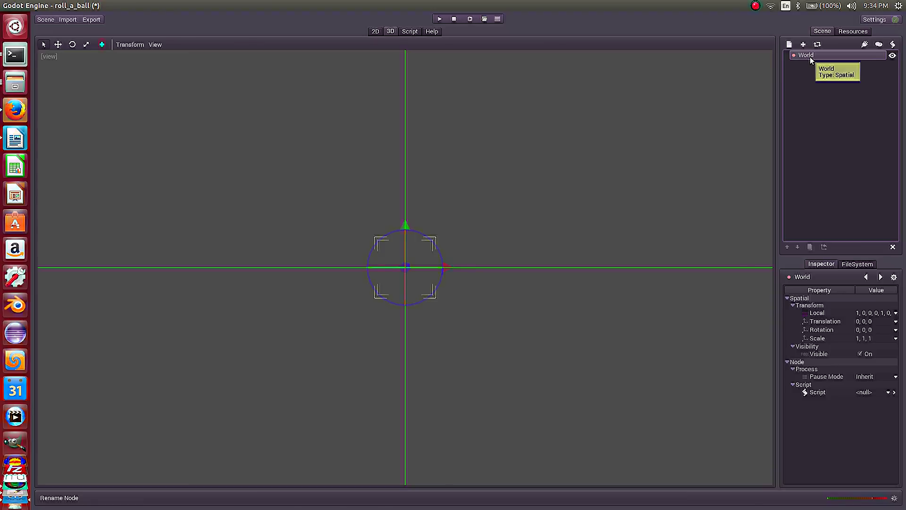
Step: Save the scene as level.scn in the project's root folder
left_click(45, 19)
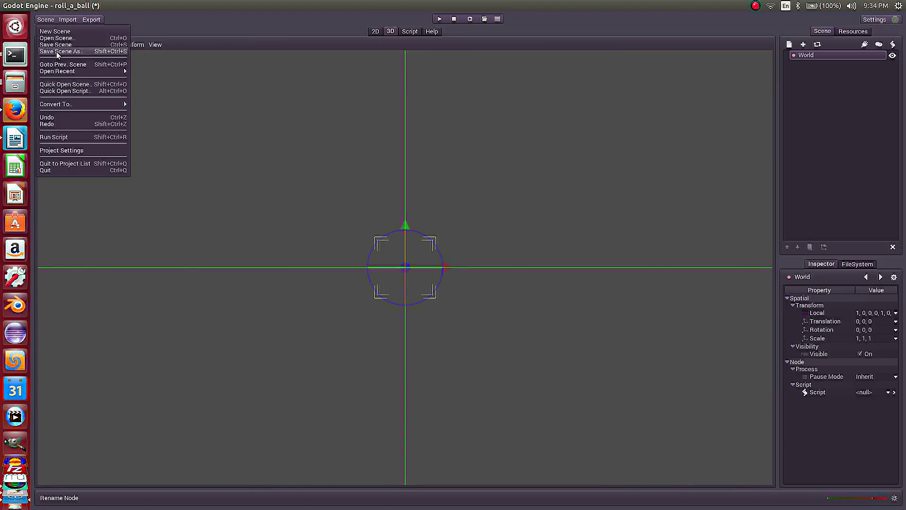
left_click(57, 52)
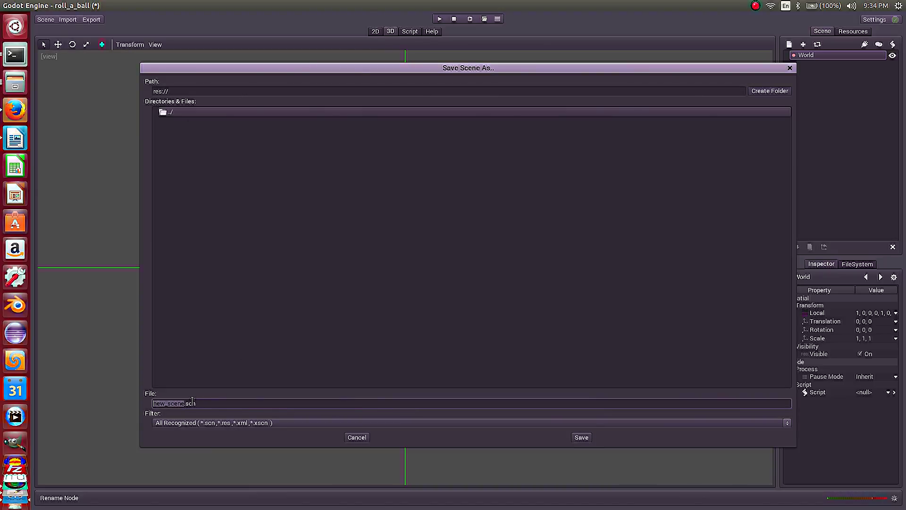
type("lev")
type("e")
key("BackSpace")
type("vel")
left_click(584, 436)
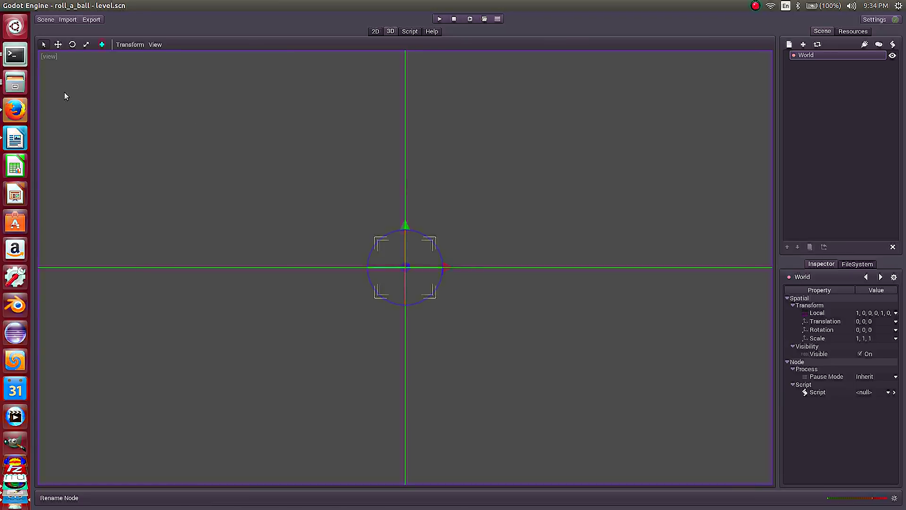
Step: Set the project's main_scene to level.scn in the application settings
left_click(44, 20)
left_click(64, 150)
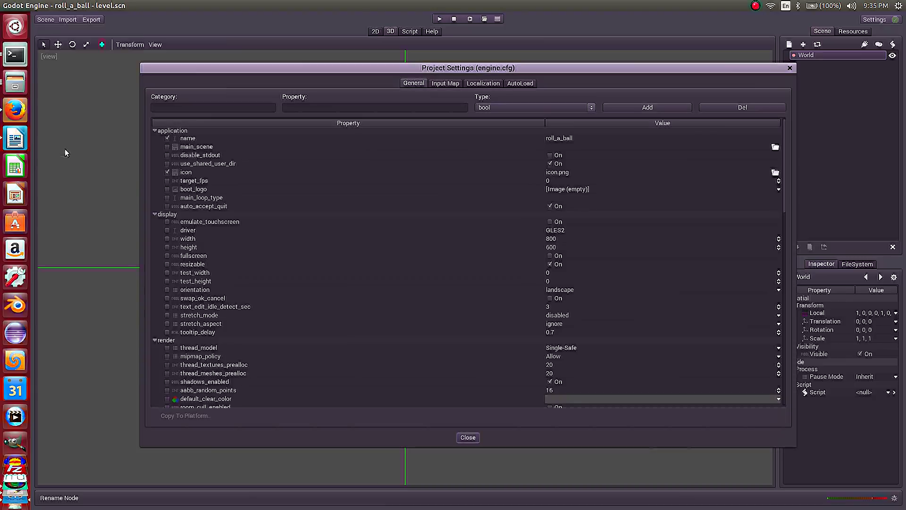
left_click(775, 147)
left_click(577, 150)
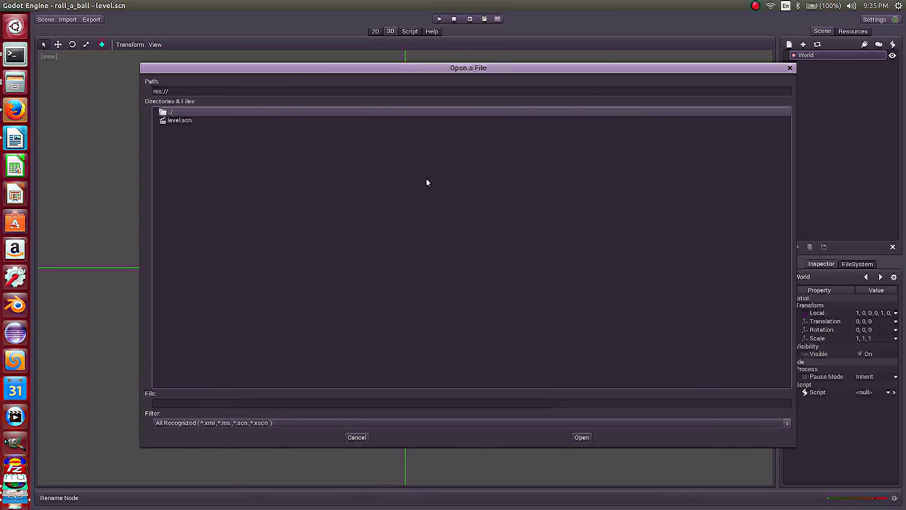
left_click(175, 121)
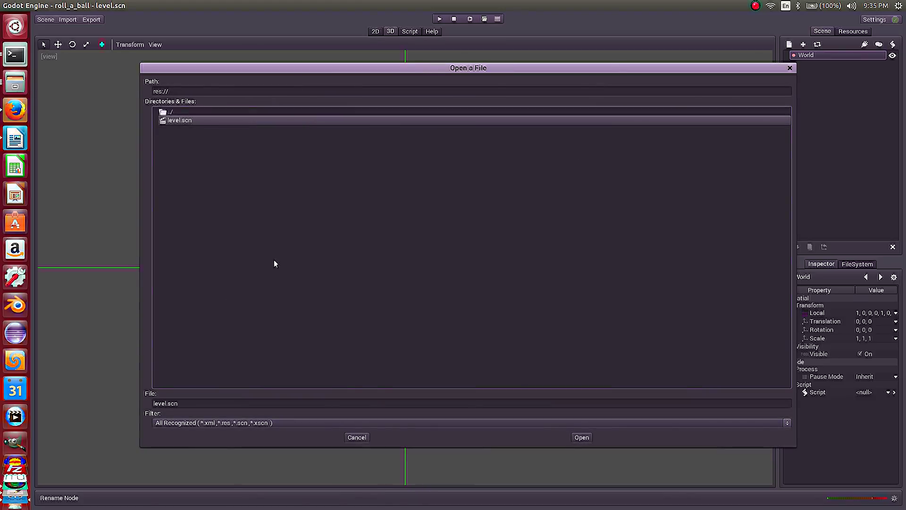
left_click(582, 437)
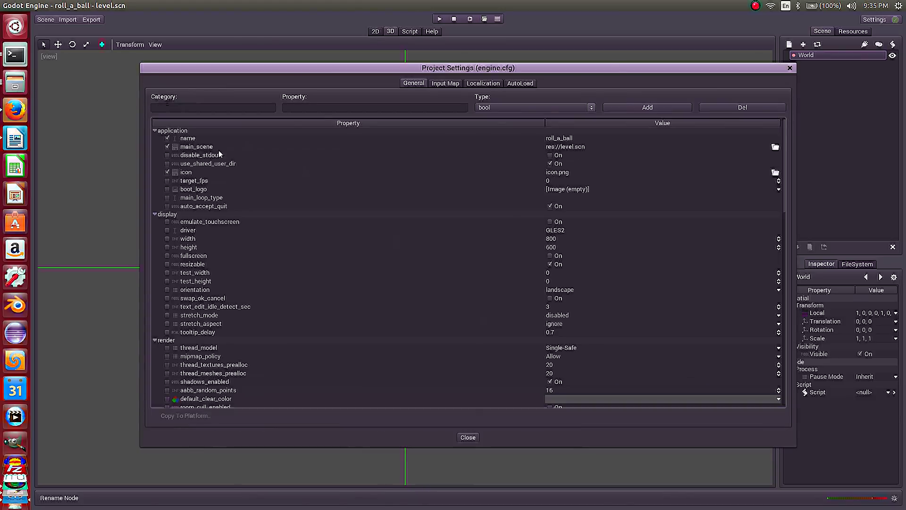
left_click(468, 437)
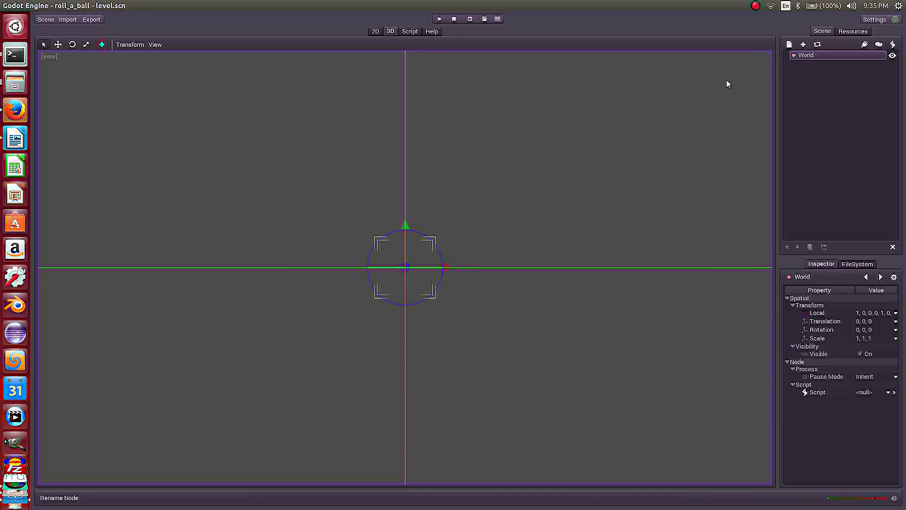
Step: Add a Camera node as a child of the World node
left_click(789, 45)
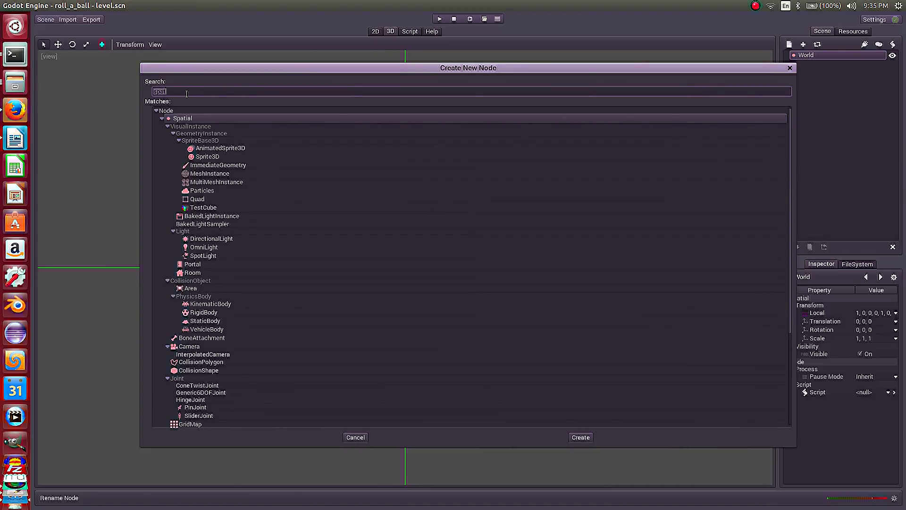
key("BackSpace")
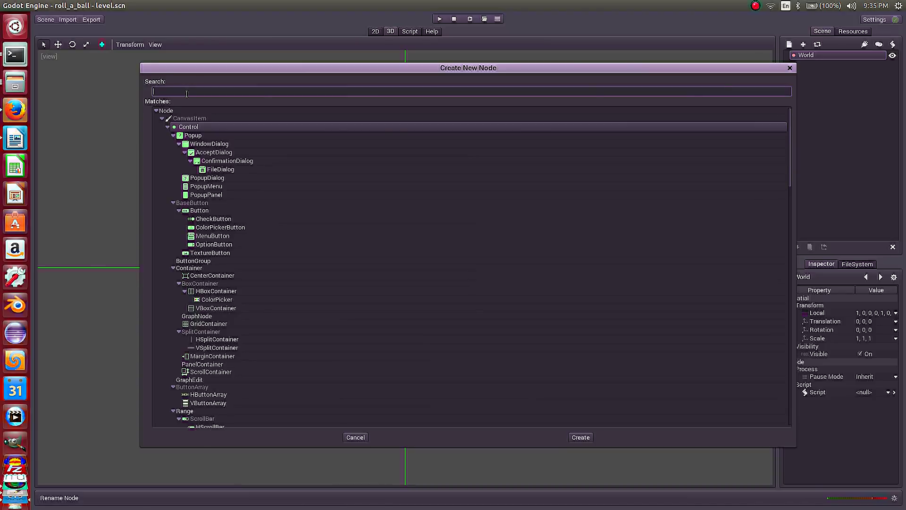
type("cam")
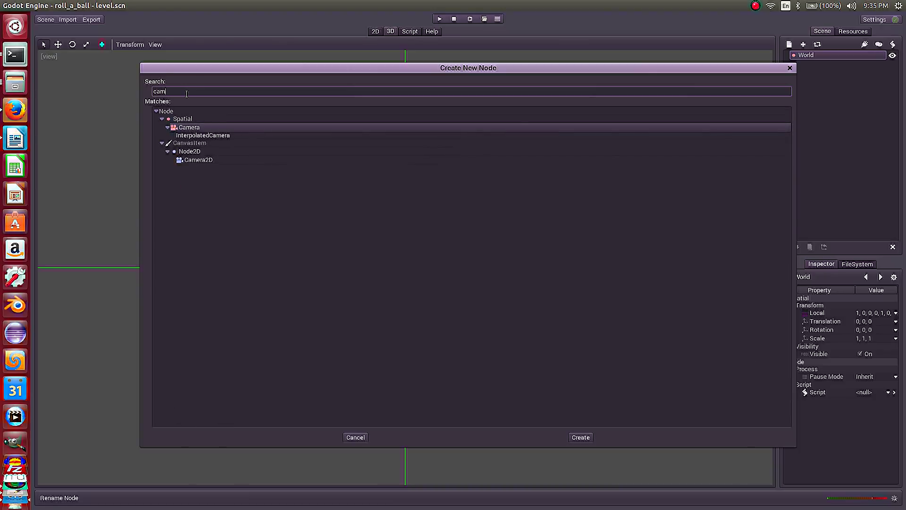
left_click(581, 438)
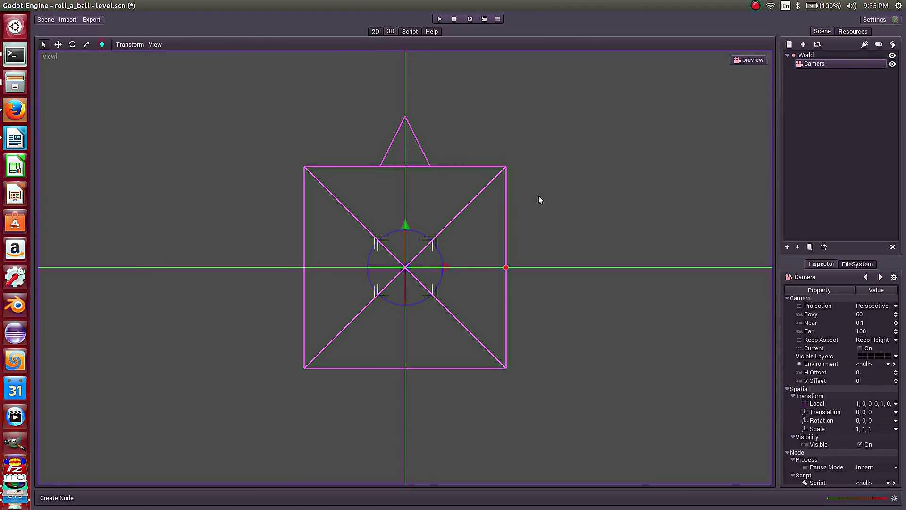
Step: Set the camera's Y translation to 2
middle_click_drag(477, 214, 477, 283)
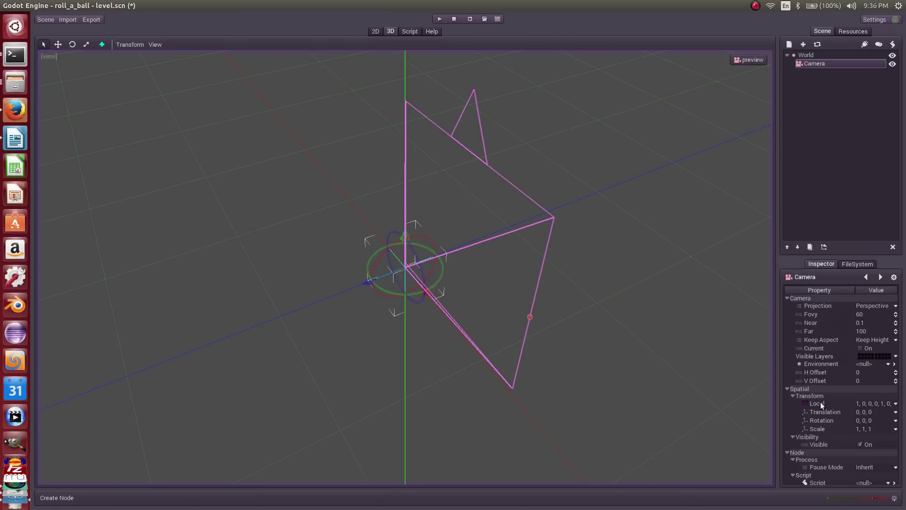
left_click(868, 402)
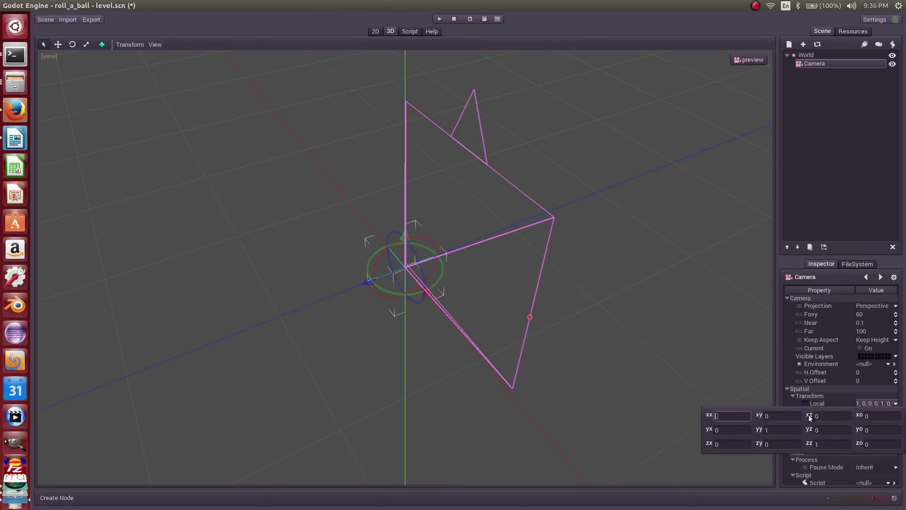
left_click(811, 393)
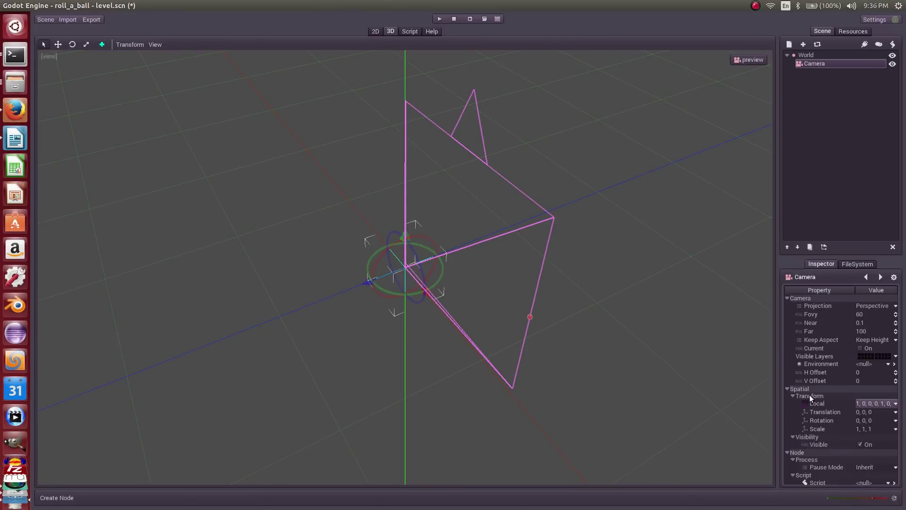
left_click(868, 412)
left_click(836, 424)
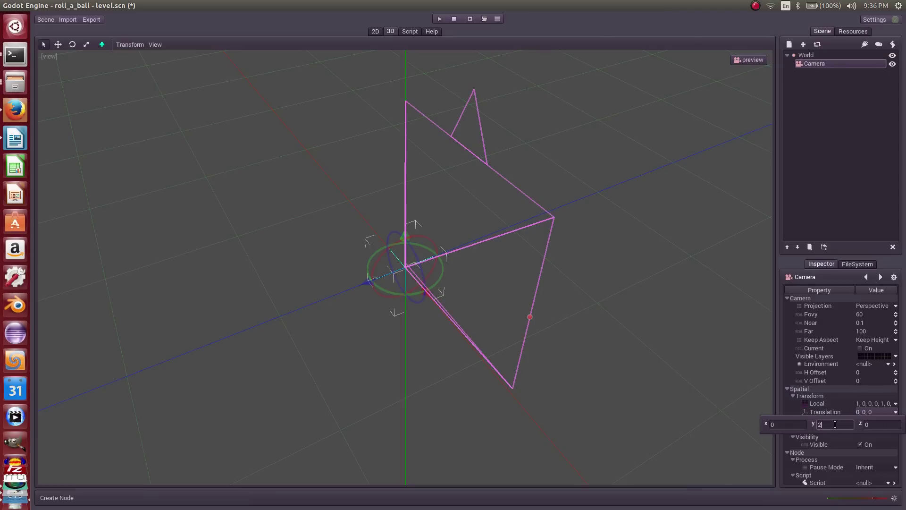
key("Return")
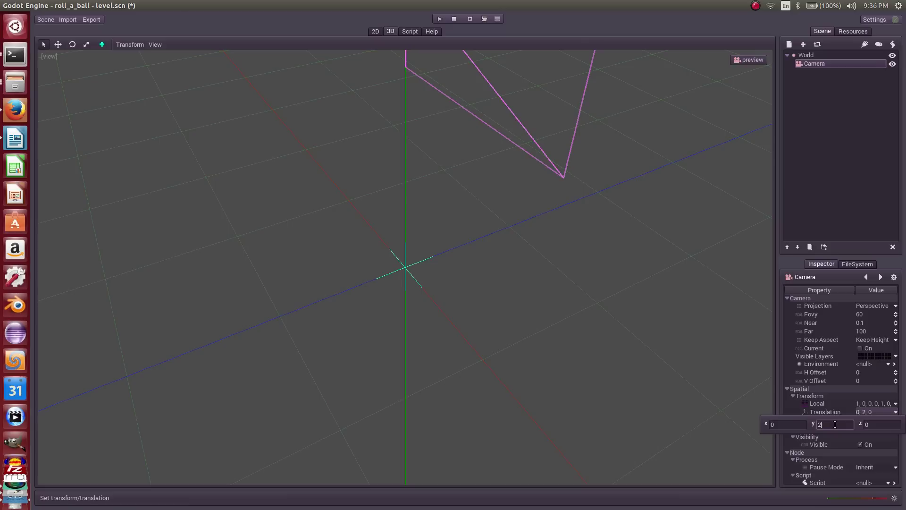
Step: Set the camera's Z translation to 20
left_click(873, 424)
key("Return")
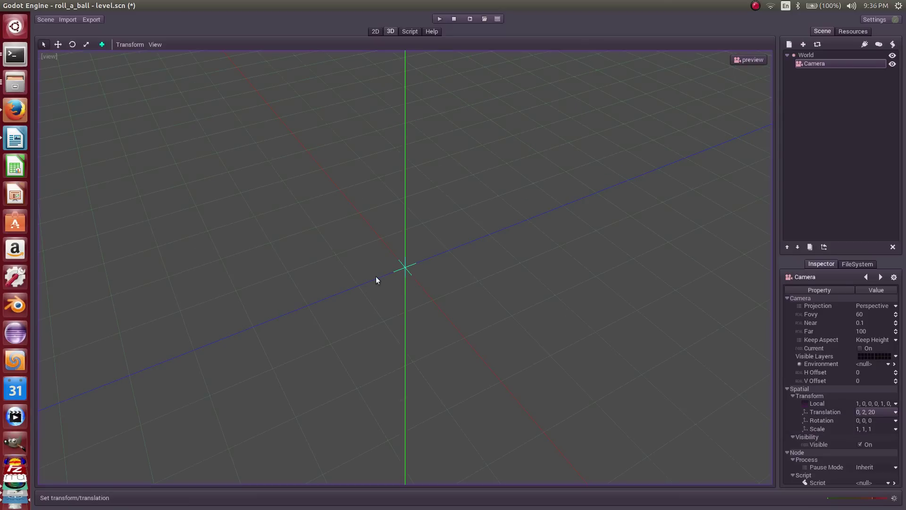
scroll(367, 258, "down", 5)
middle_click_drag(371, 328, 233, 296)
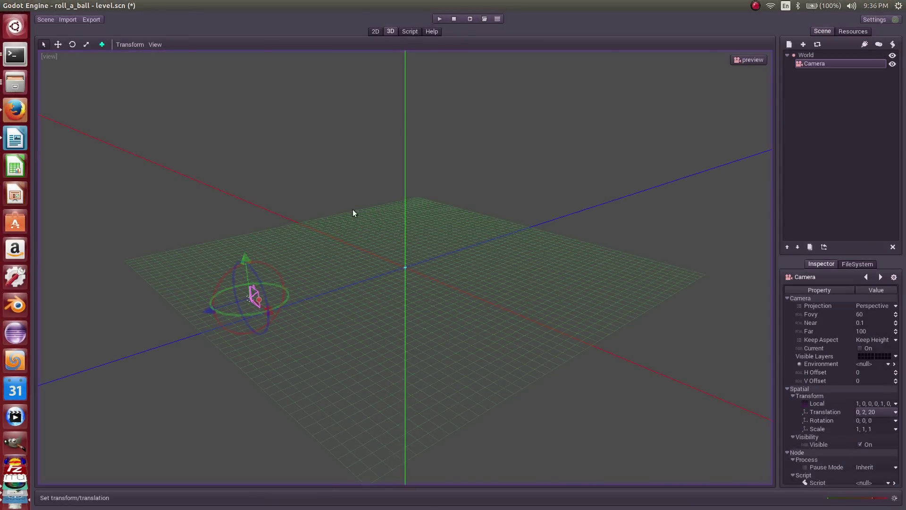
middle_click_drag(353, 210, 367, 226)
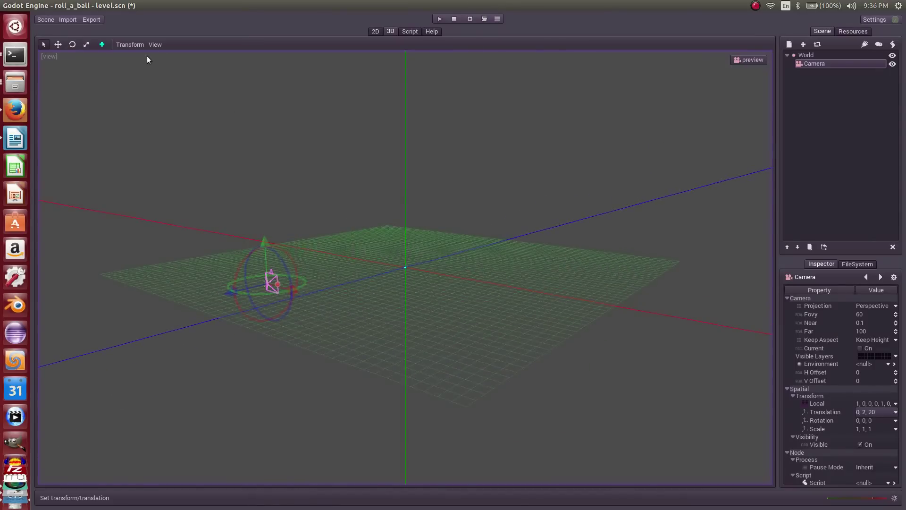
Step: Split the 3D view into 2 Viewports and show the camera preview in the lower one
left_click(155, 45)
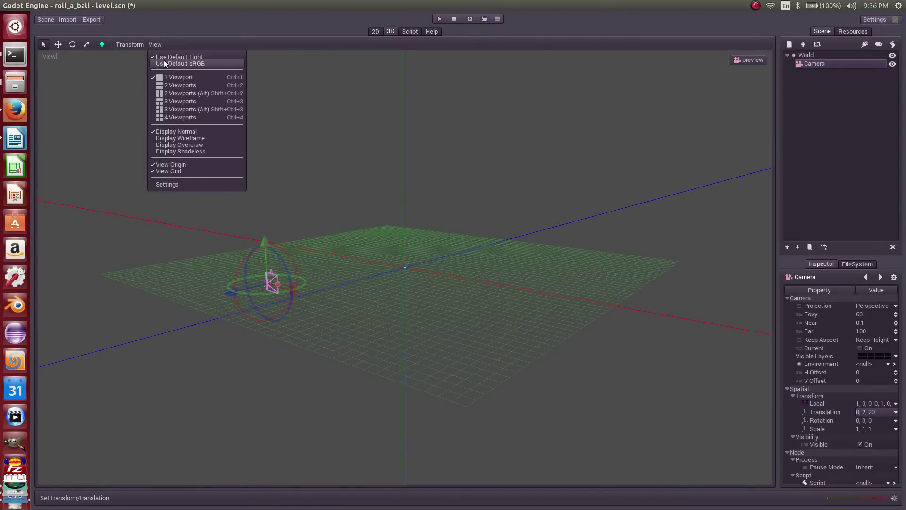
left_click(183, 86)
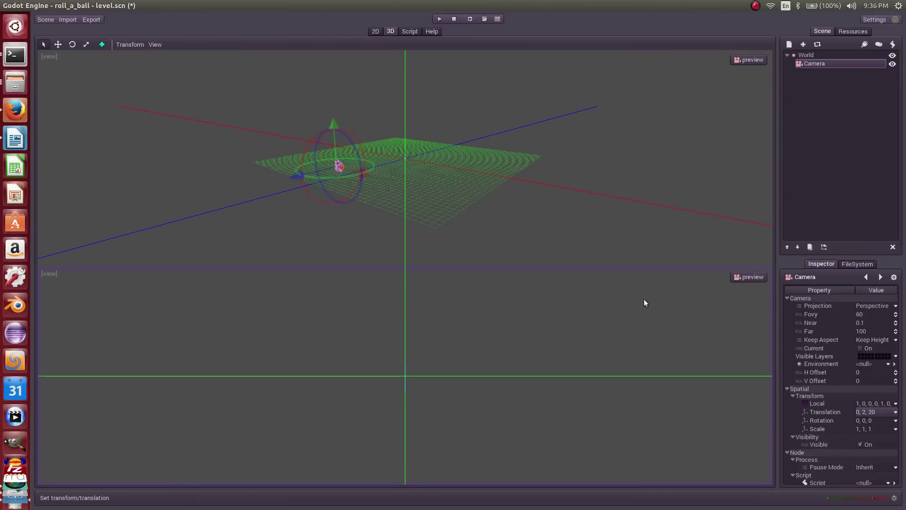
left_click(751, 278)
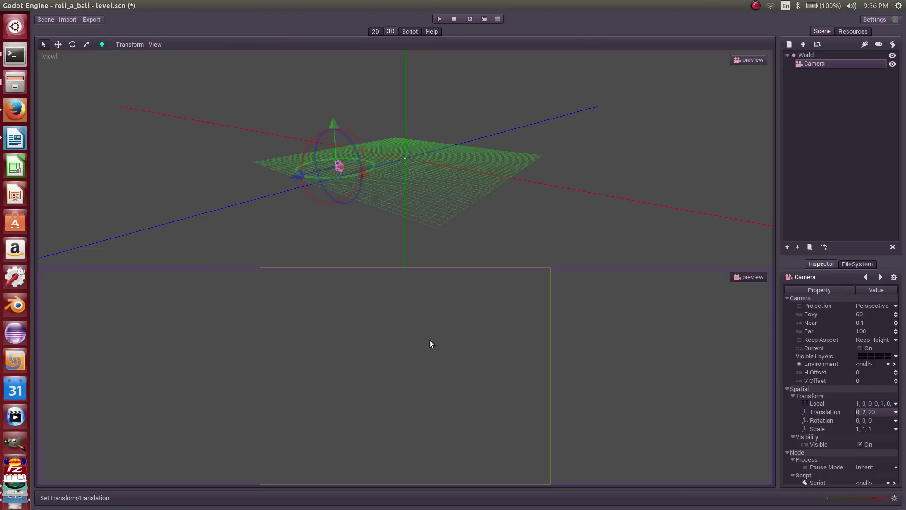
middle_click_drag(419, 163, 389, 184)
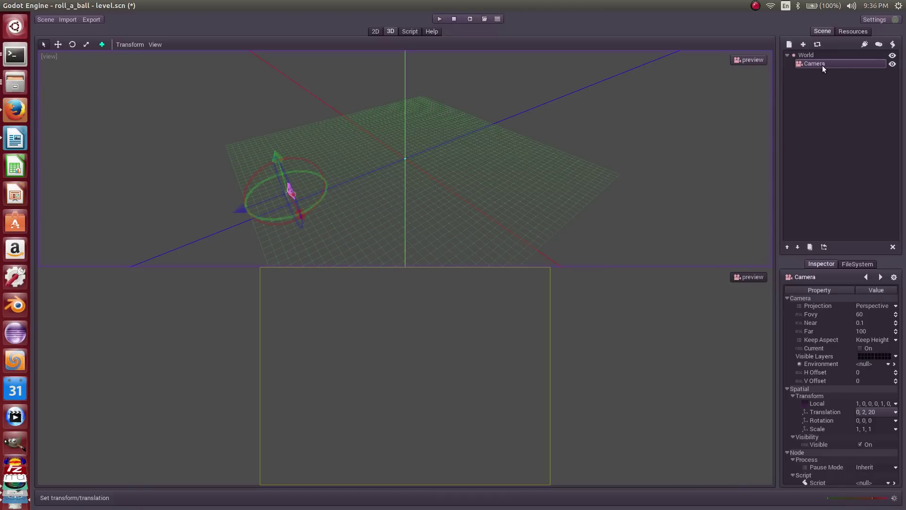
Step: Start a 3D Mesh import and choose plane.obj from the tutorial/primitives folder as the source mesh
left_click(68, 20)
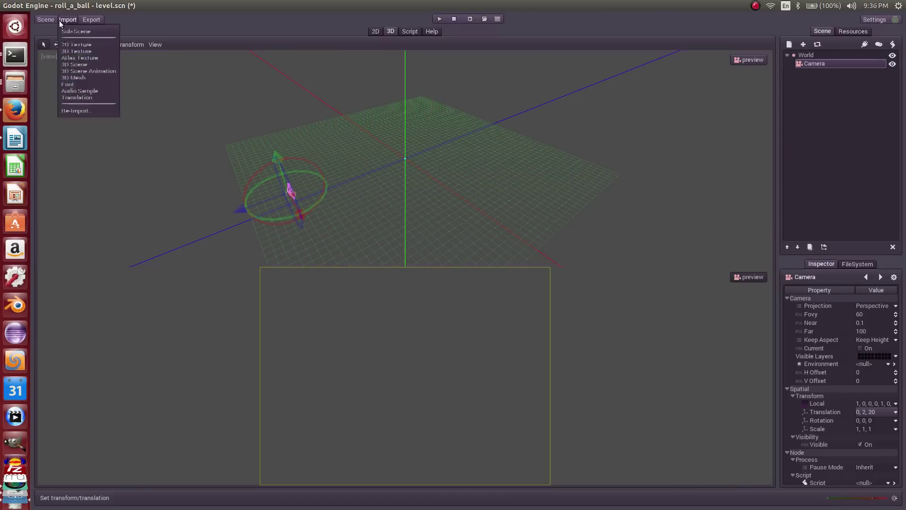
left_click(83, 77)
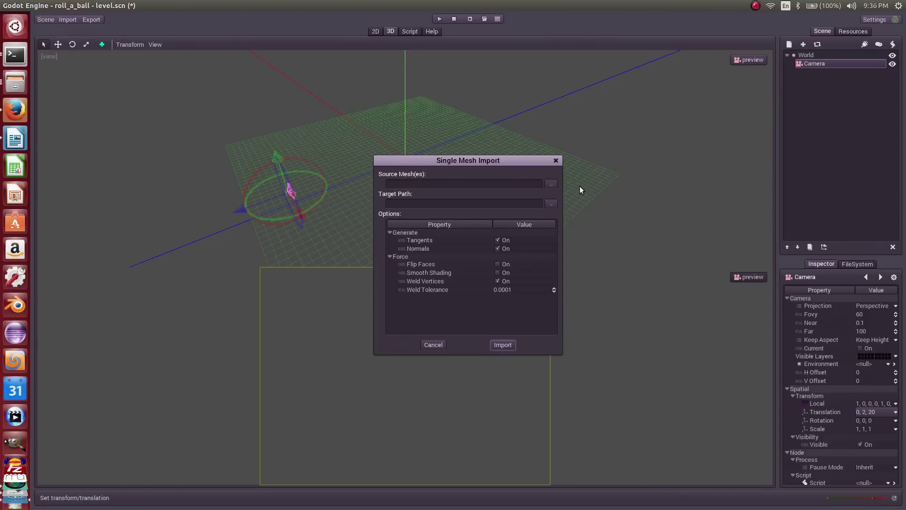
left_click(552, 184)
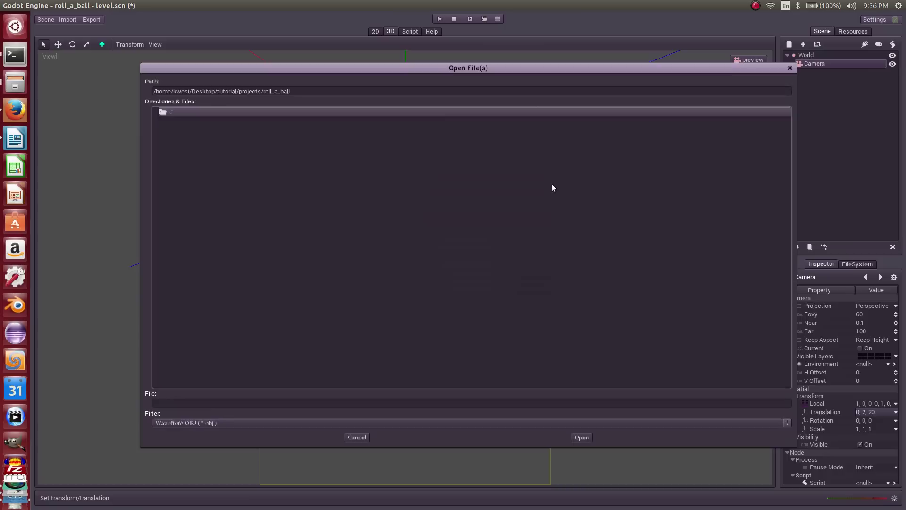
left_click(231, 113)
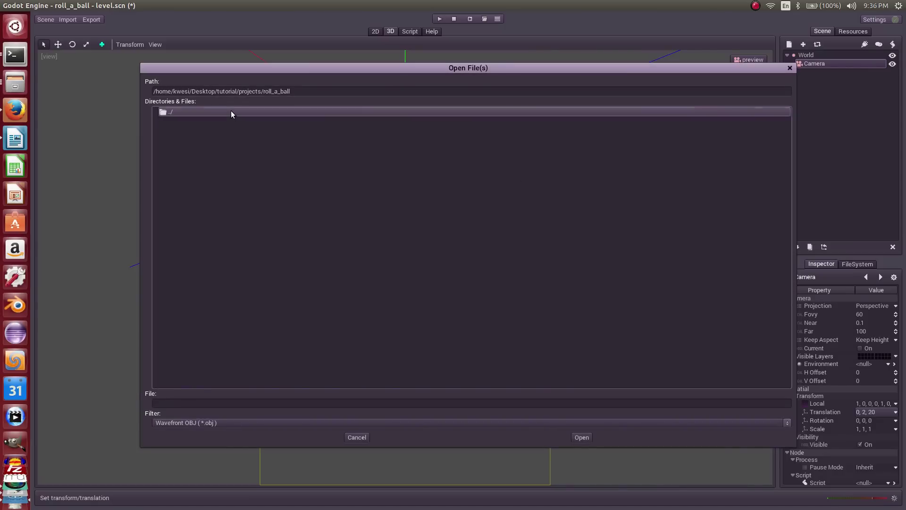
double_click(190, 112)
left_click(183, 114)
double_click(188, 114)
double_click(180, 120)
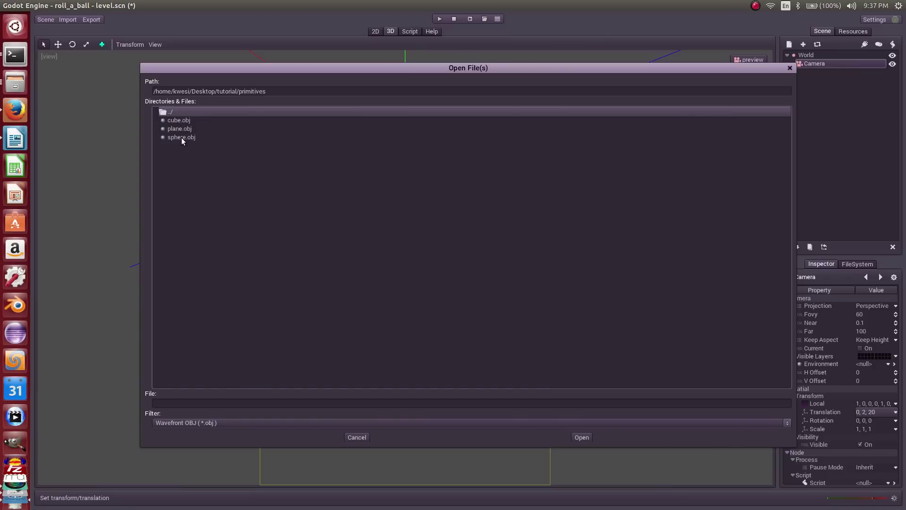
left_click(182, 120)
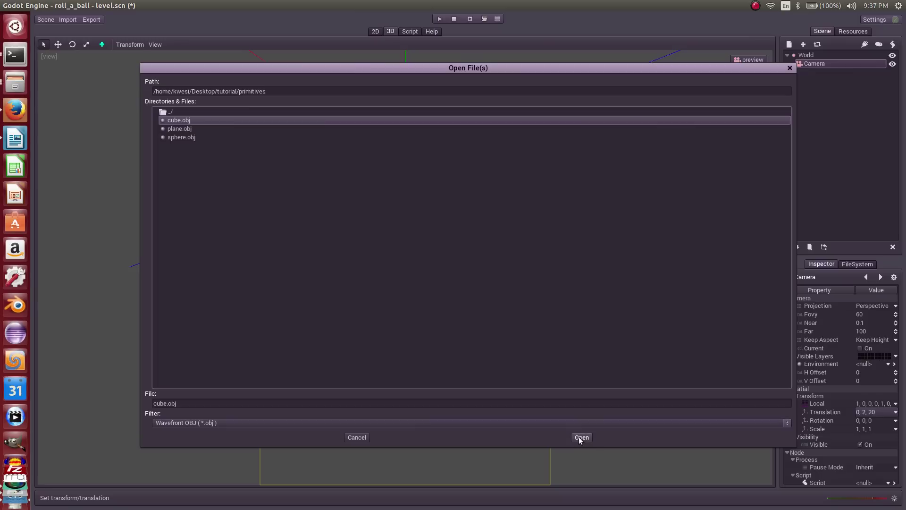
left_click(188, 131)
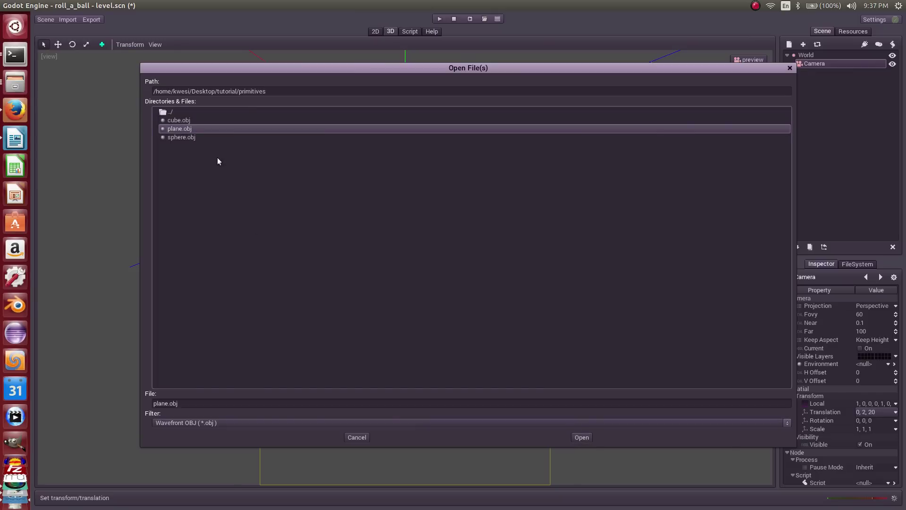
left_click(582, 437)
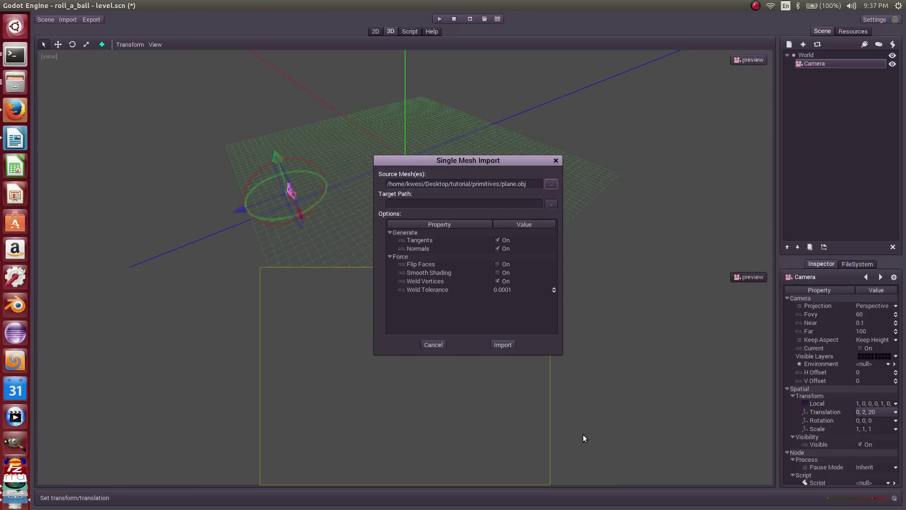
Step: Import the plane mesh with an empty target path and select plane.msh among the project files
left_click(503, 345)
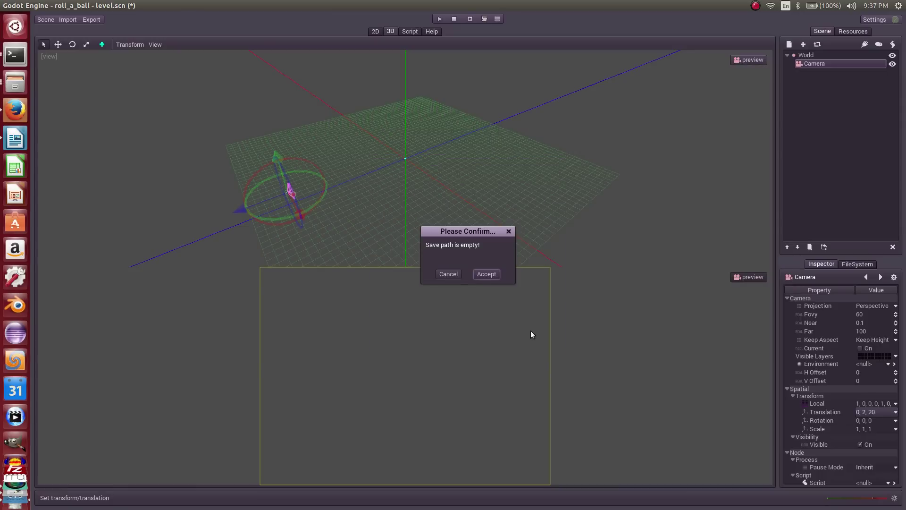
left_click(487, 274)
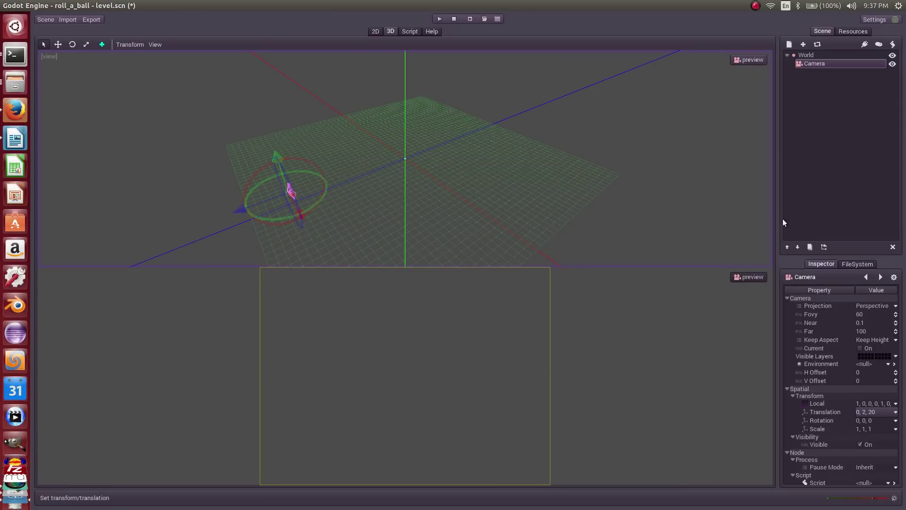
left_click(858, 265)
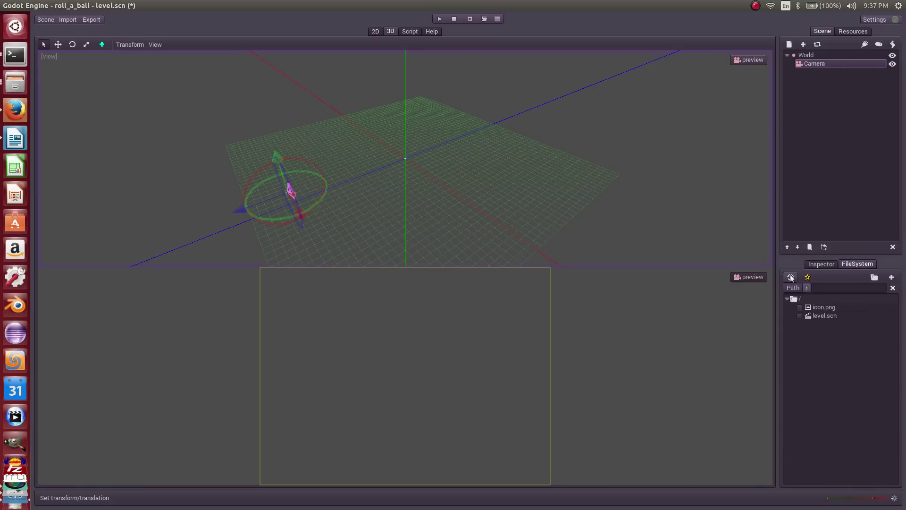
left_click(817, 325)
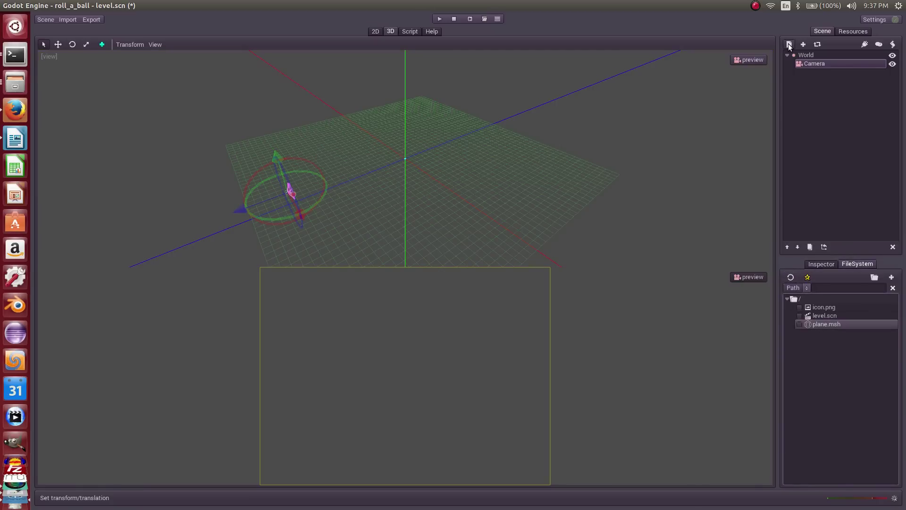
Step: Find the MeshInstance type by searching for "mesh" and add it as a child of the Camera node
left_click(789, 45)
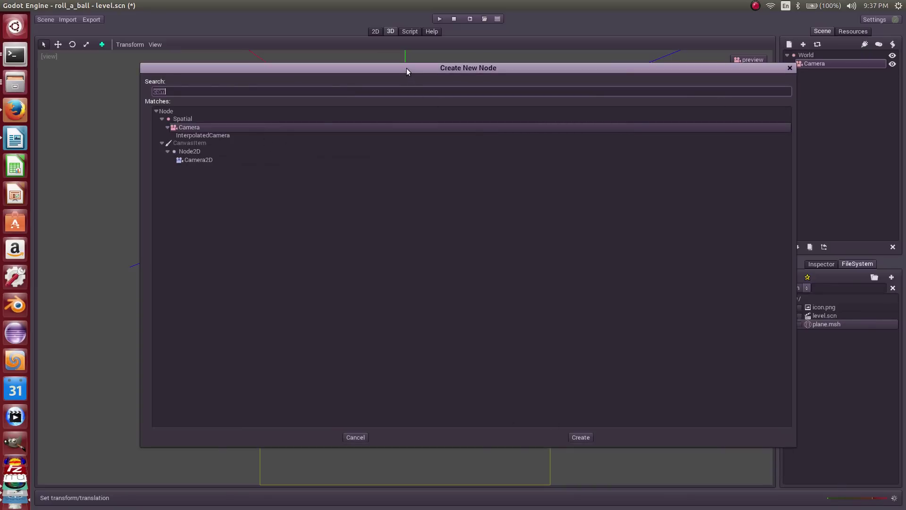
left_click_drag(404, 71, 387, 97)
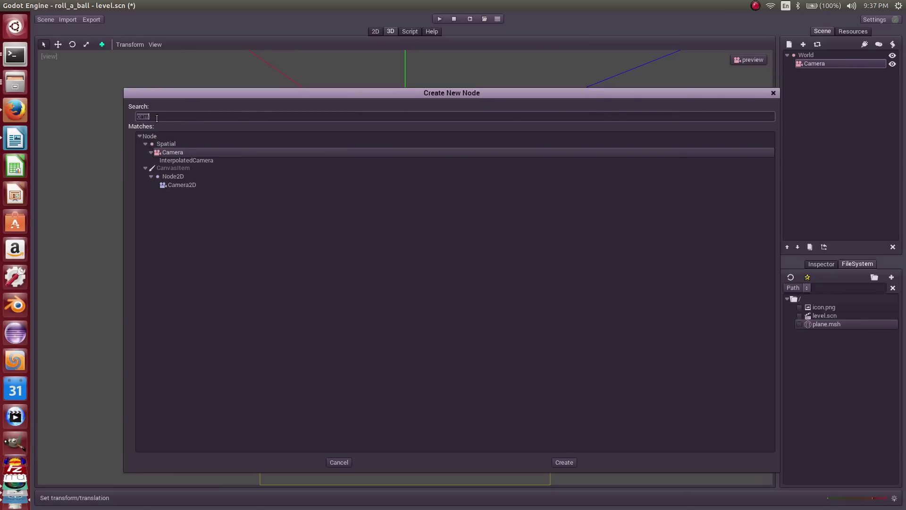
type("mesh")
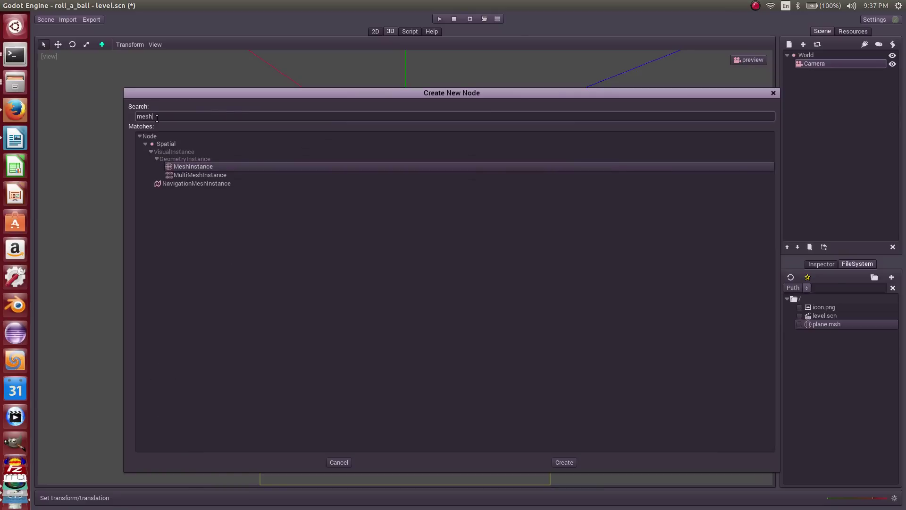
left_click(183, 167)
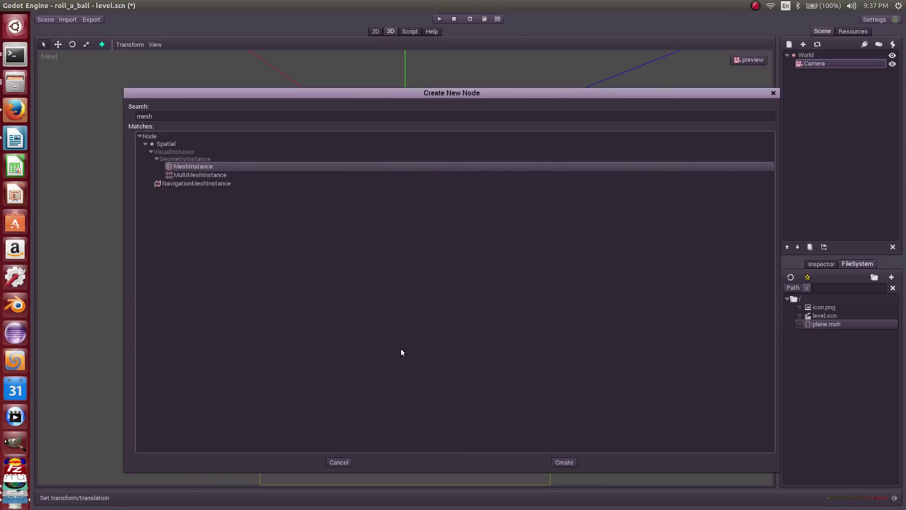
left_click(566, 462)
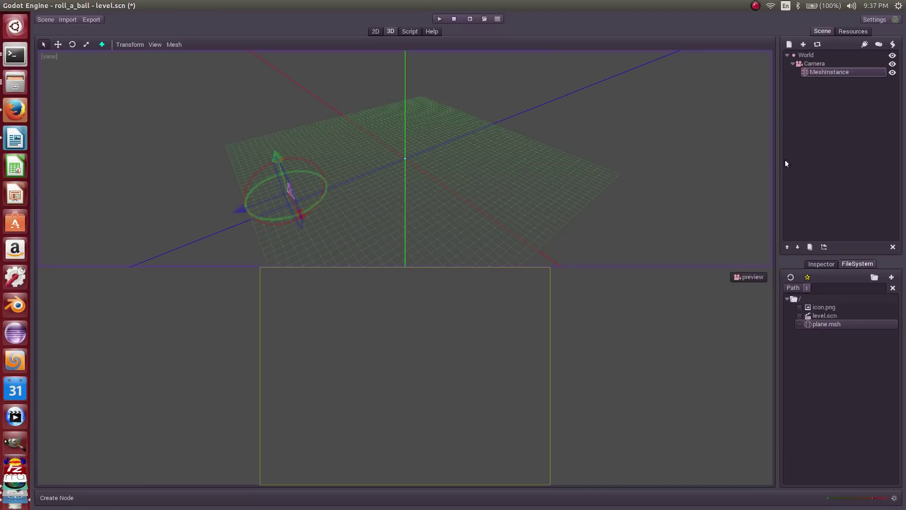
Step: Reparent the MeshInstance node from Camera to World
left_click(806, 56)
left_click(820, 72)
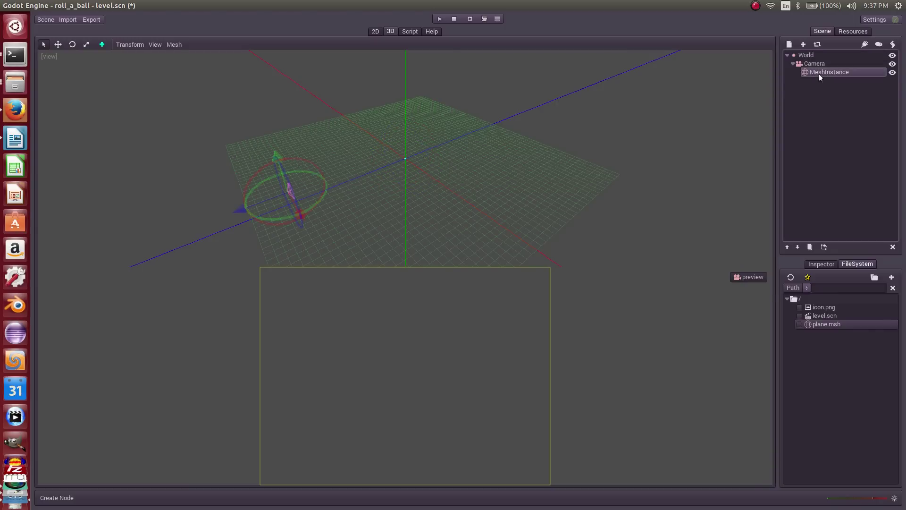
left_click(824, 246)
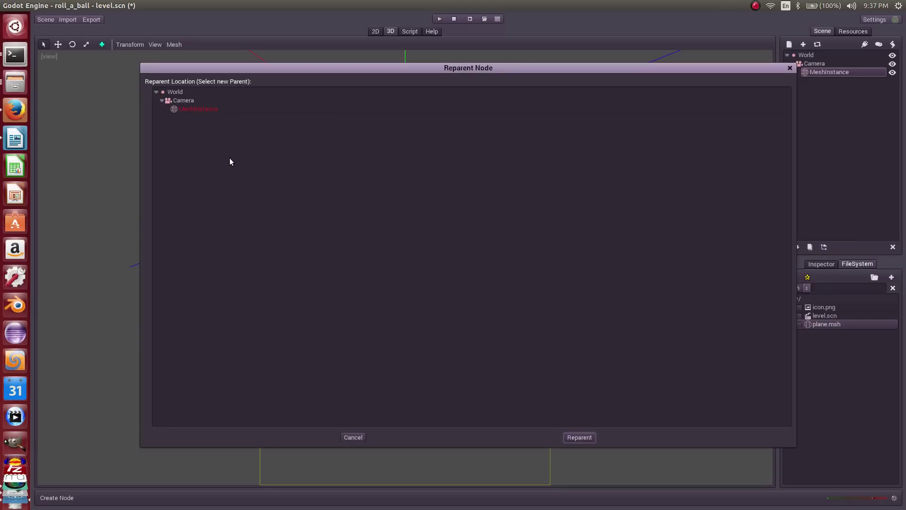
left_click(175, 93)
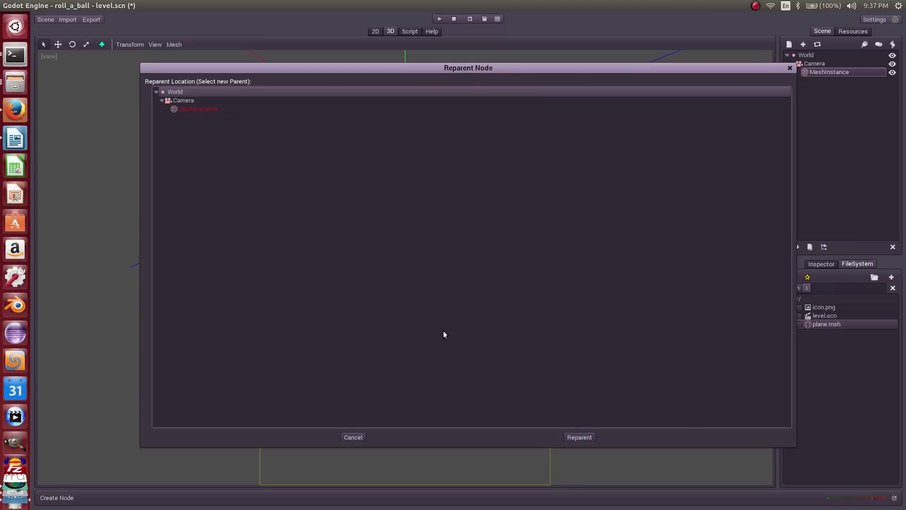
left_click(577, 437)
left_click(802, 55)
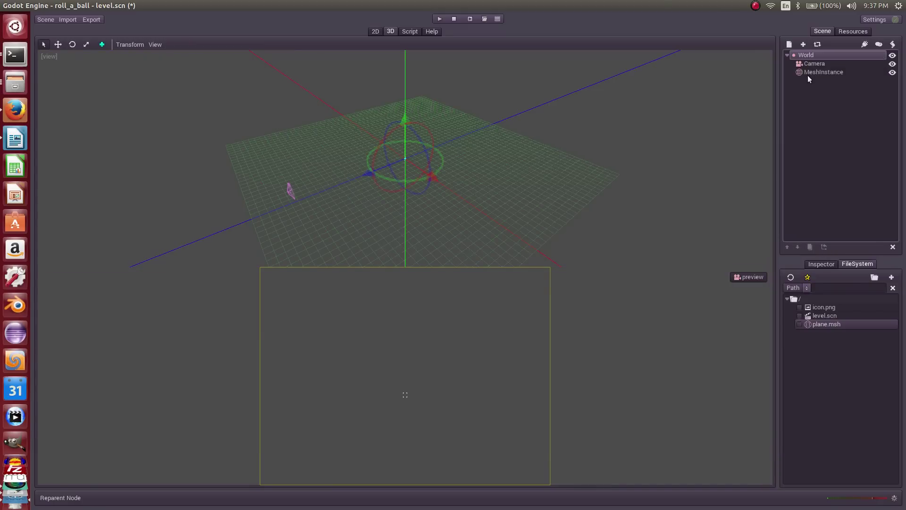
Step: Load plane.msh as the MeshInstance's mesh and rename the node to Ground Mesh
left_click(812, 73)
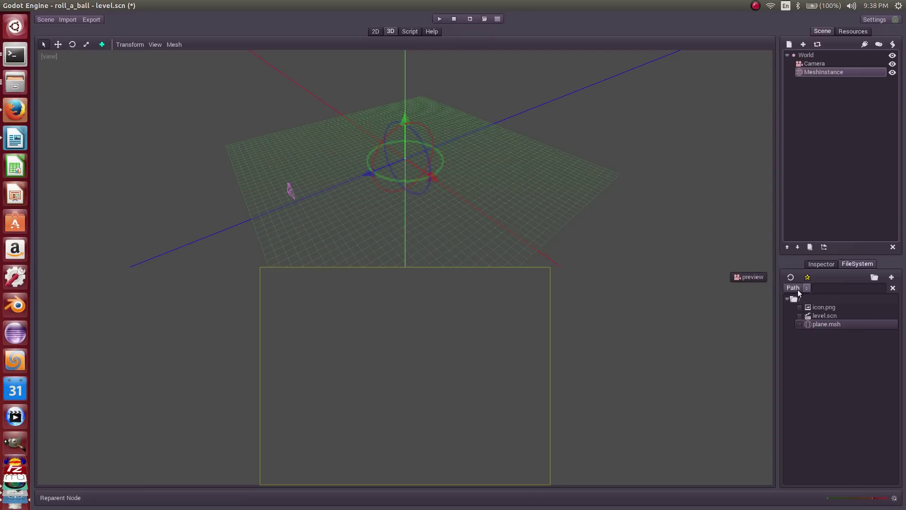
left_click(825, 264)
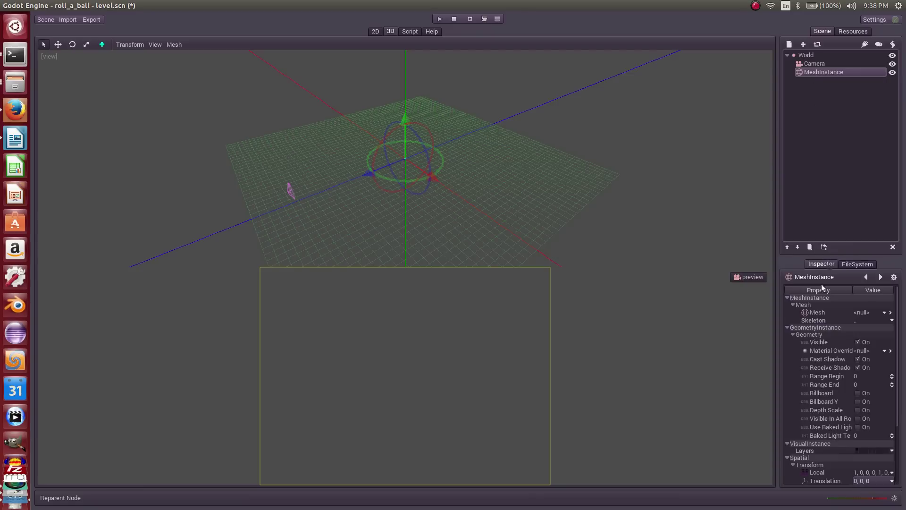
left_click(872, 312)
left_click(874, 337)
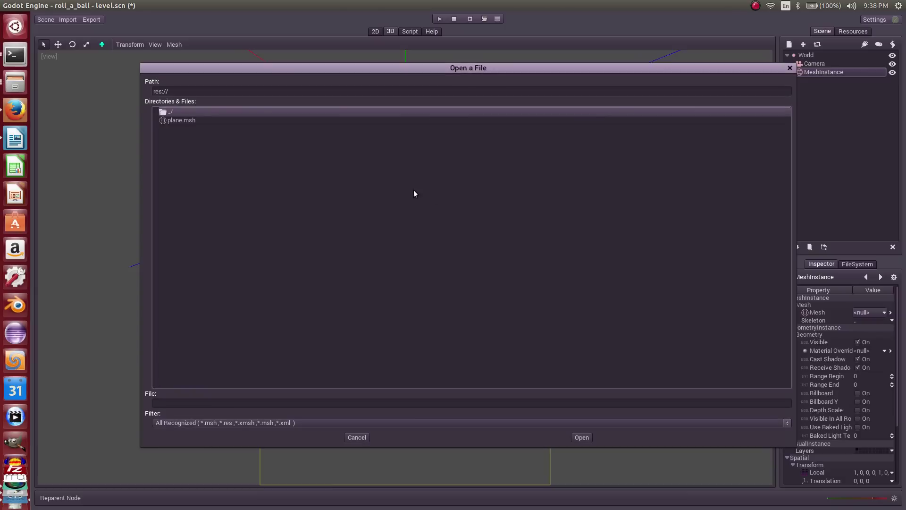
left_click(188, 123)
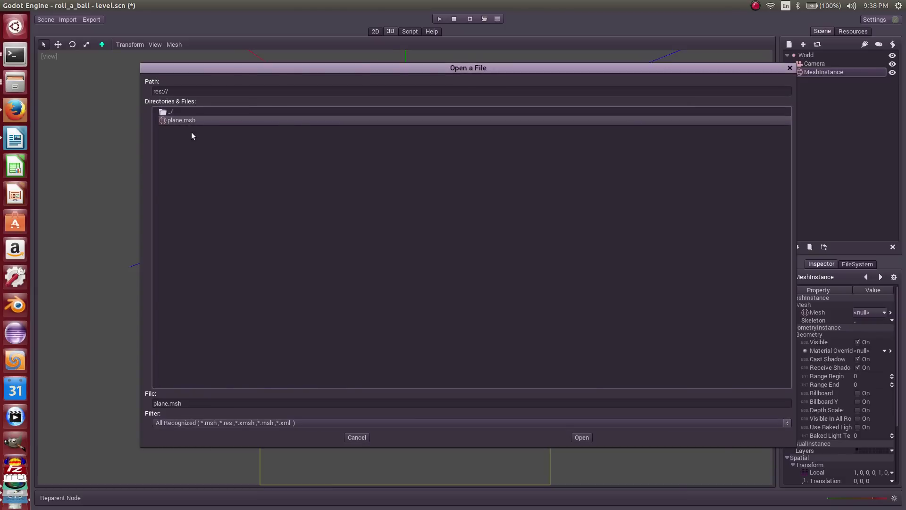
left_click(582, 437)
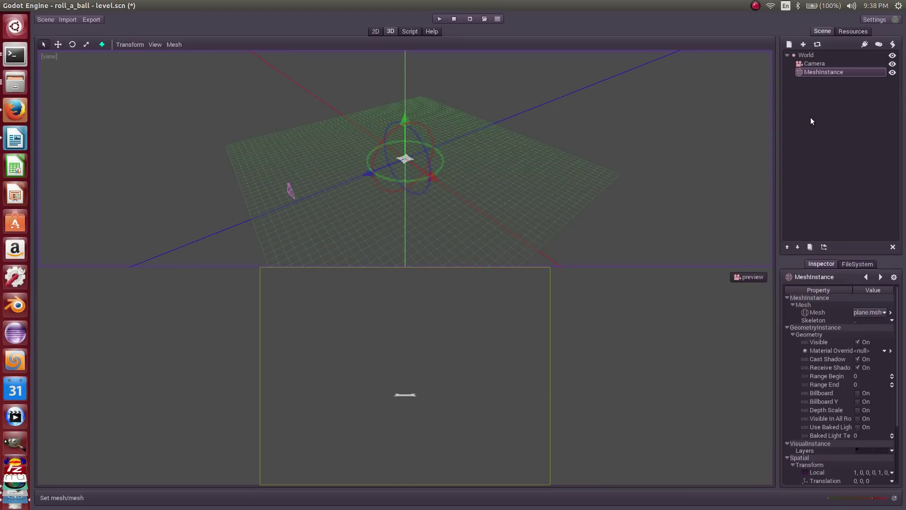
left_click(824, 72)
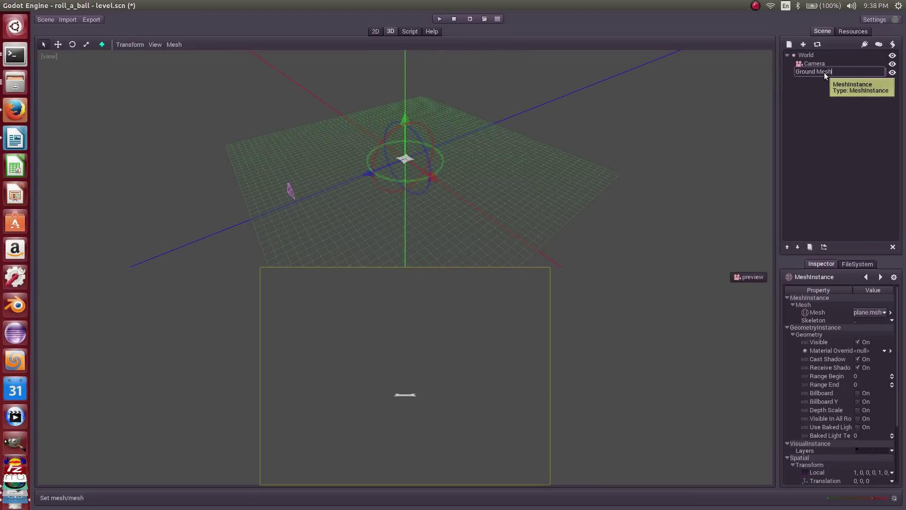
key("Return")
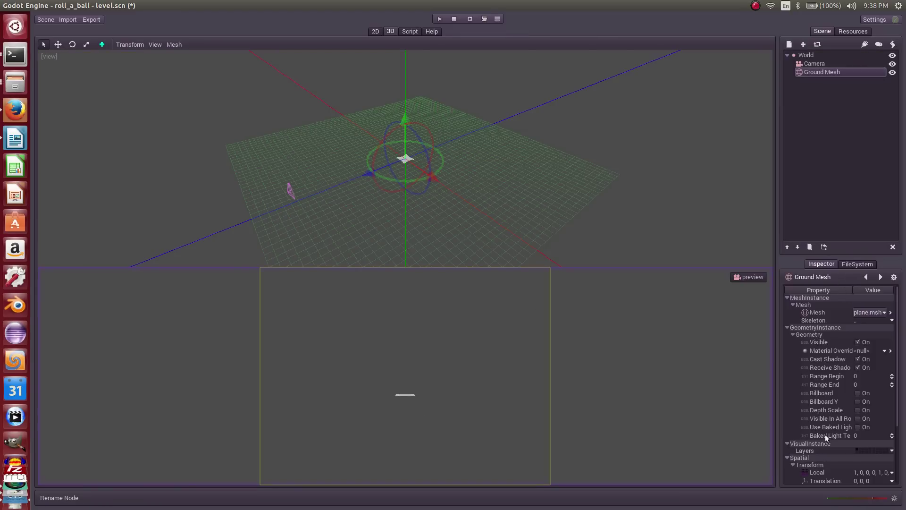
Step: Set the Ground Mesh scale to 20 on the X, Y and Z axes
scroll(835, 453, "down", 3)
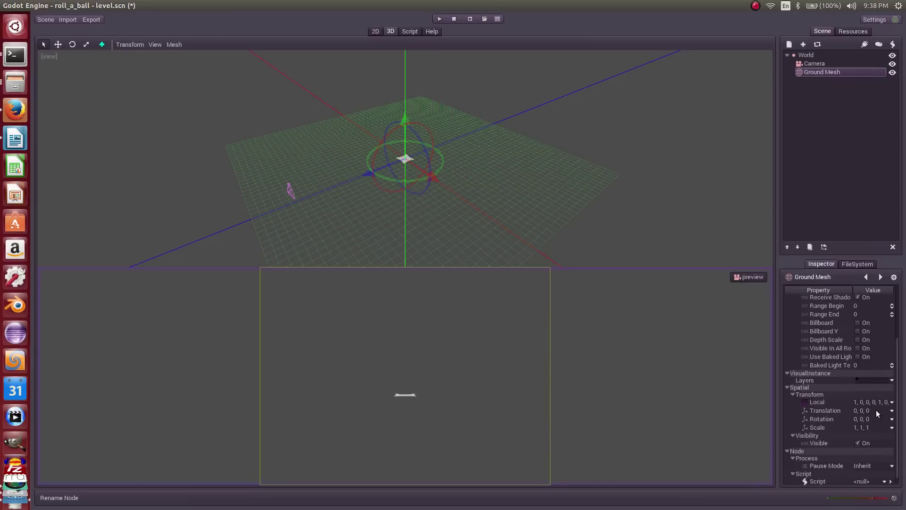
left_click(857, 427)
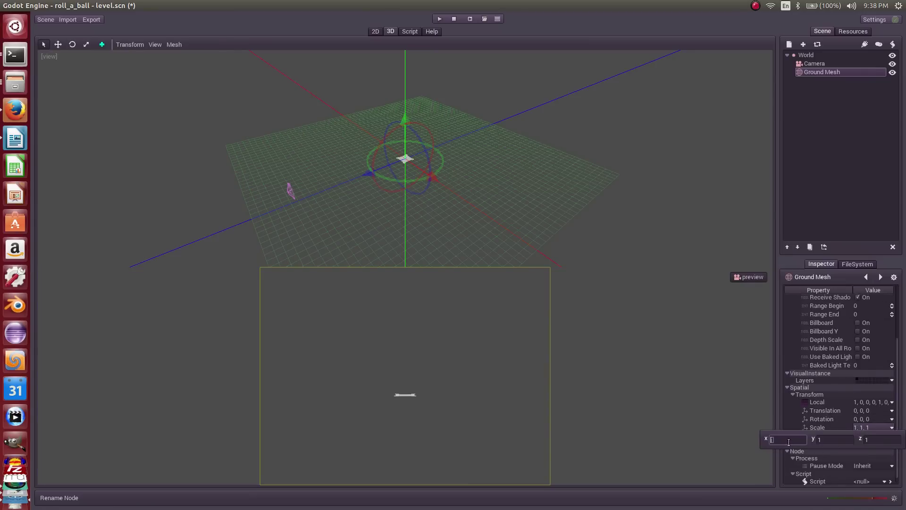
type("20")
key("Tab")
type("2")
key("Tab")
type("20")
left_click(787, 441)
key("Return")
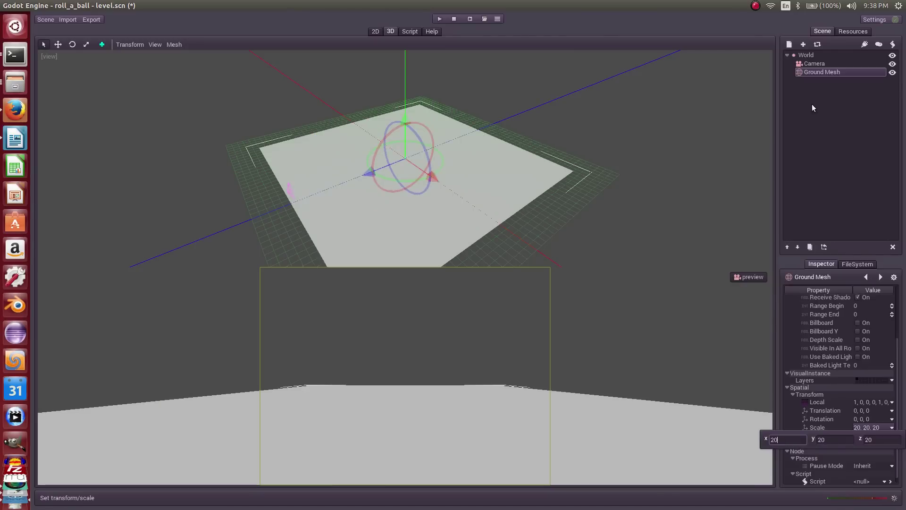
Step: Add a second MeshInstance node to the scene and reparent it from Ground Mesh to World
left_click(803, 44)
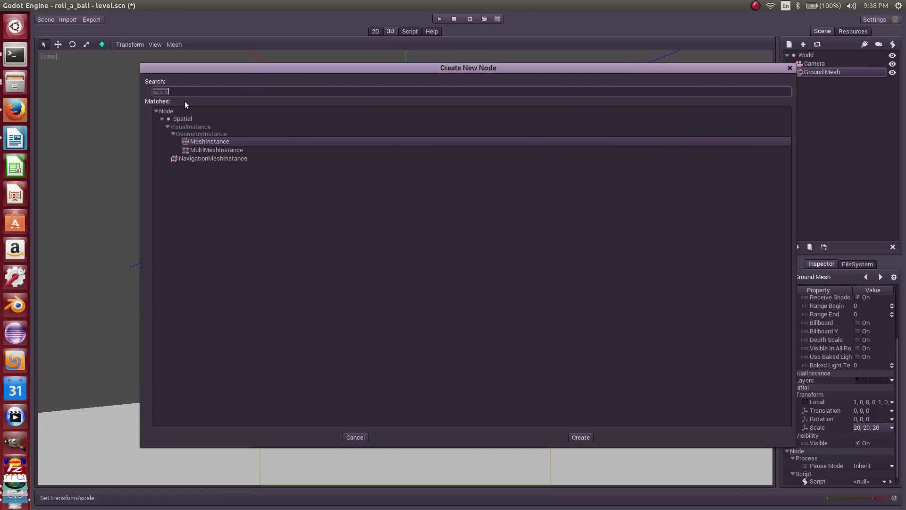
left_click(196, 145)
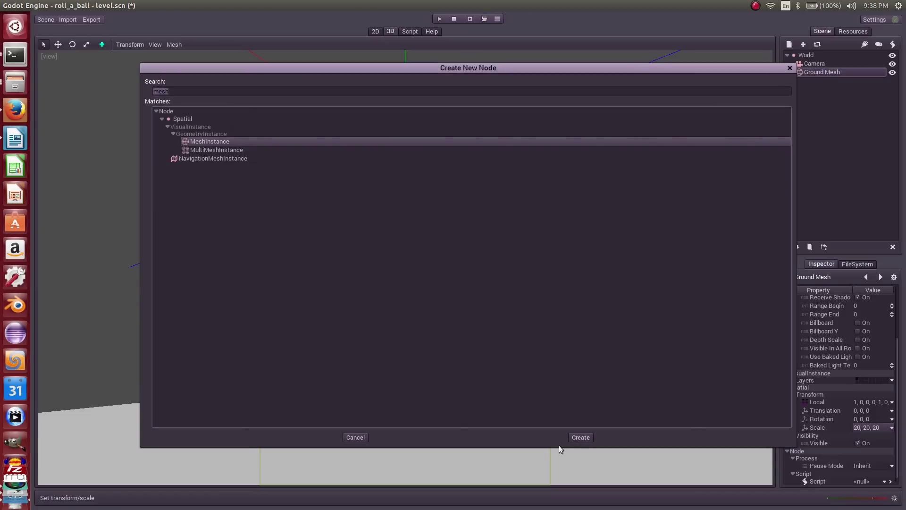
left_click(580, 437)
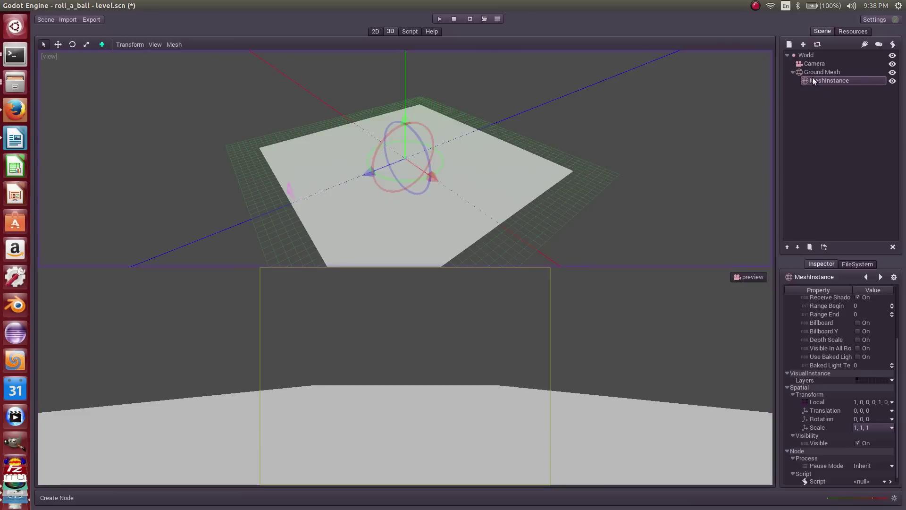
left_click(824, 246)
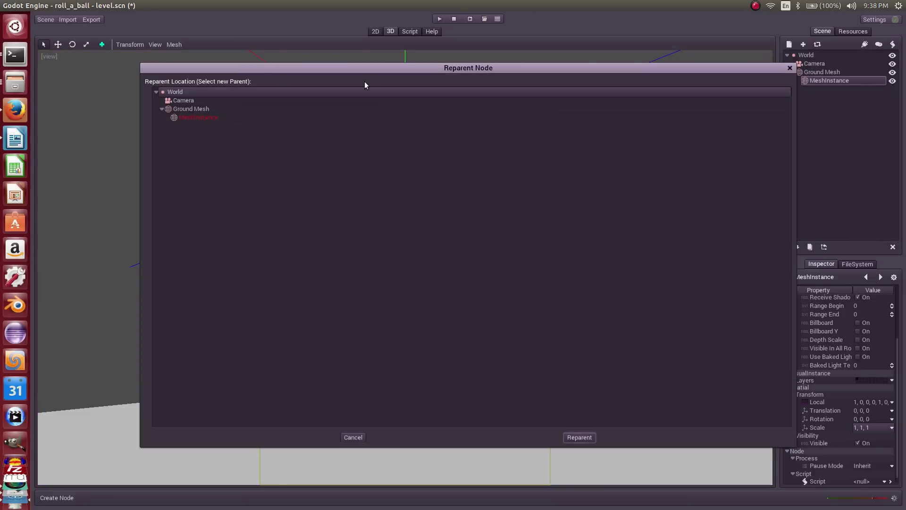
left_click(586, 434)
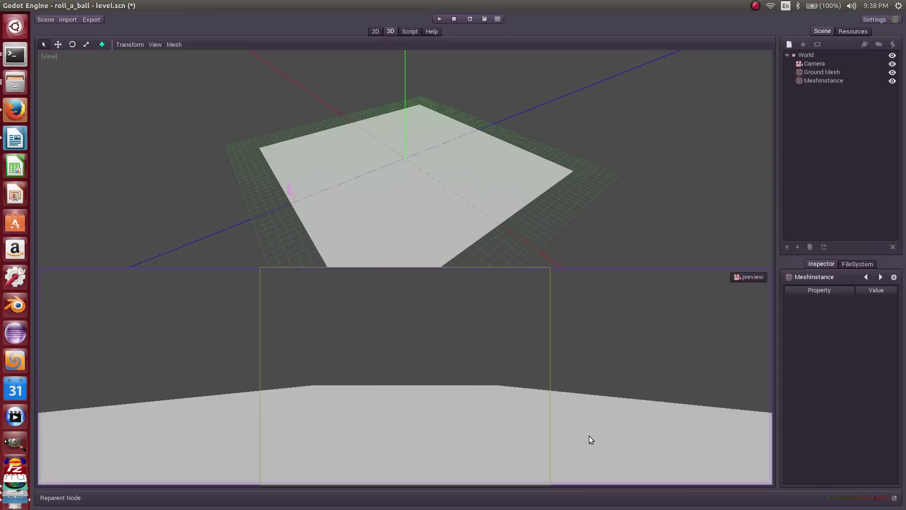
Step: Rename the new MeshInstance node to Player Mesh
left_click(813, 82)
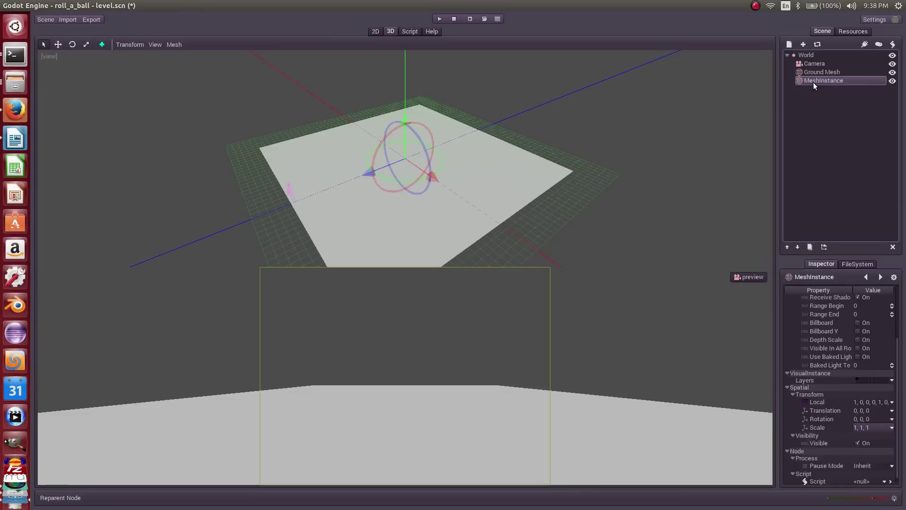
left_click(816, 82)
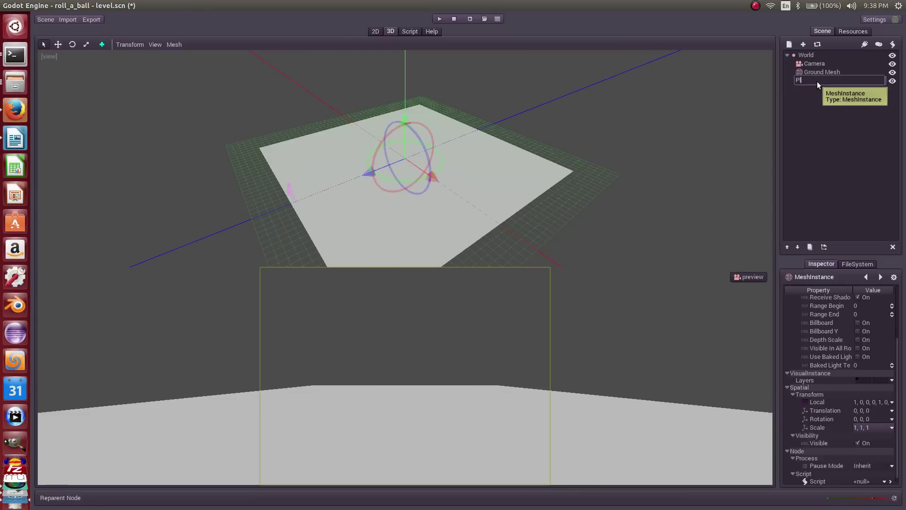
type("Player Mesh")
key("Return")
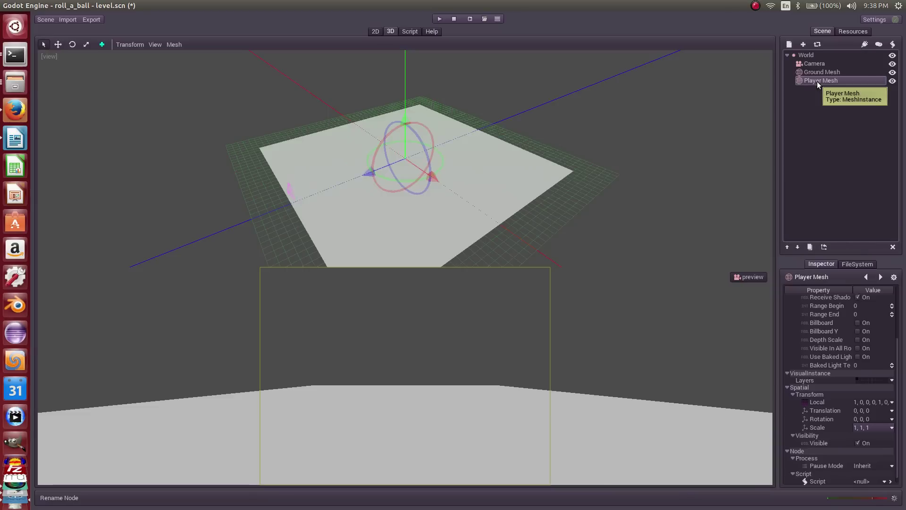
Step: Import sphere.obj from the primitives folder as a 3D mesh with an empty target path
left_click(67, 20)
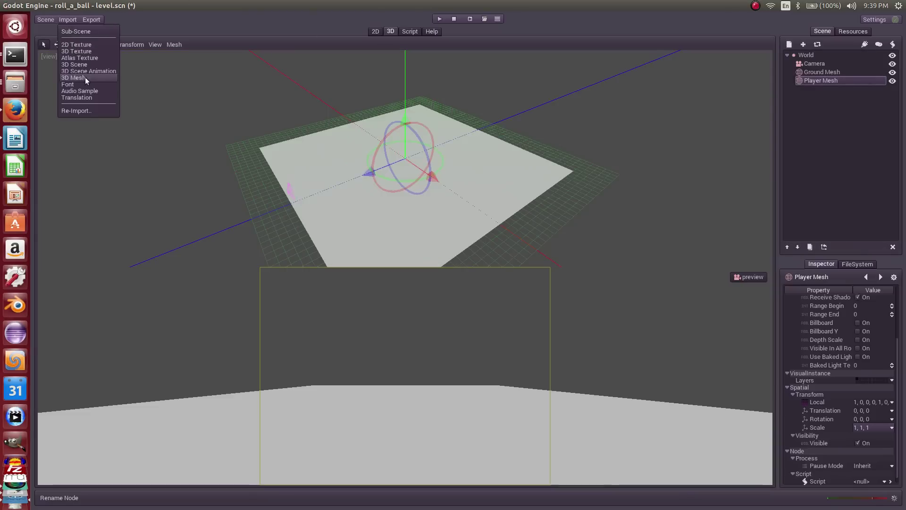
left_click(84, 78)
left_click(551, 183)
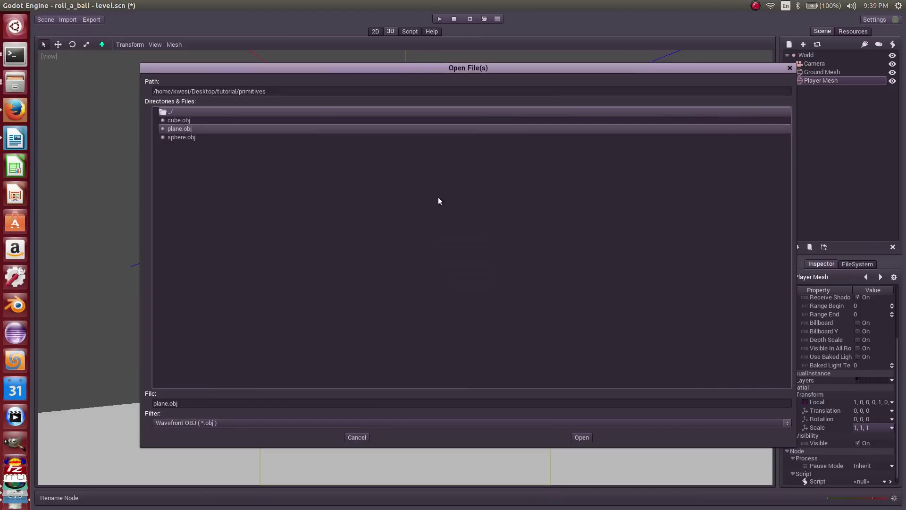
left_click(183, 138)
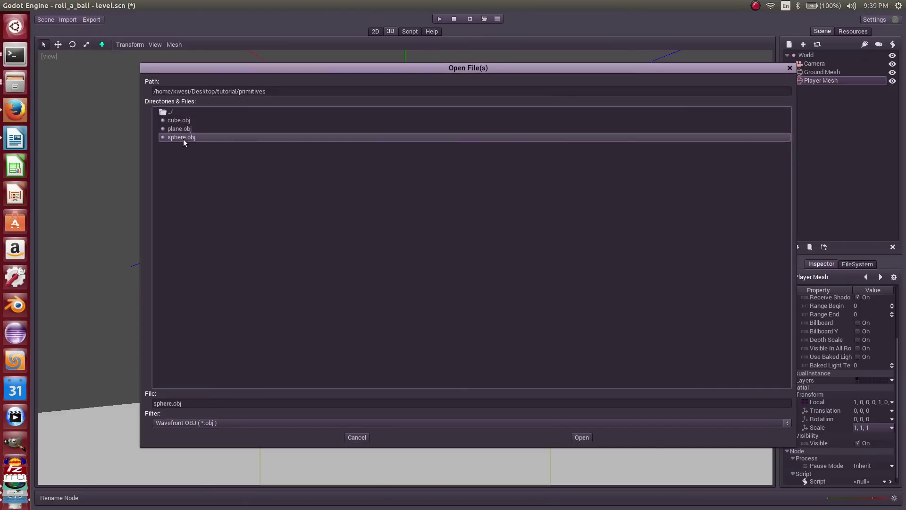
left_click(581, 437)
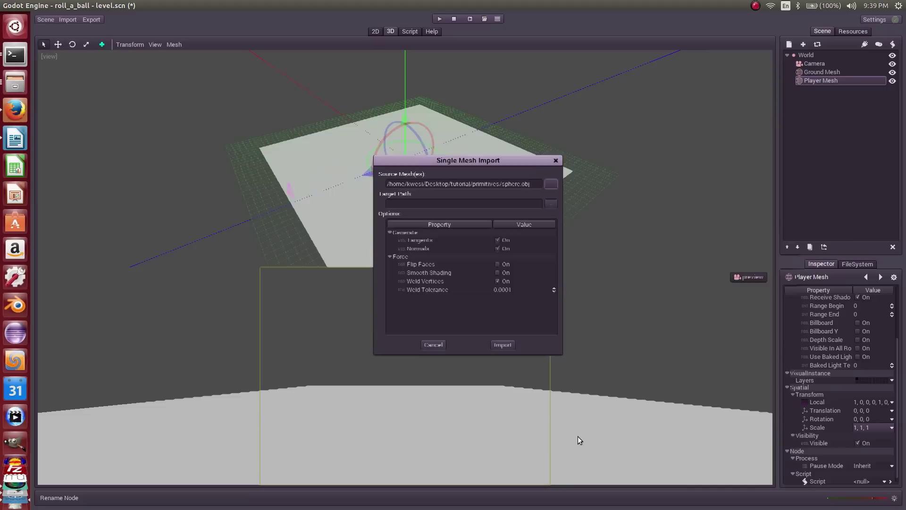
left_click(503, 345)
left_click(489, 276)
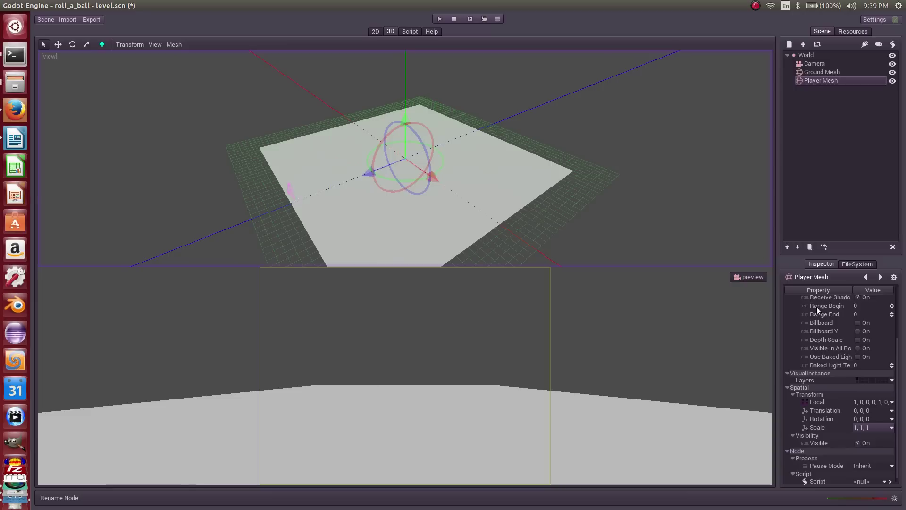
Step: Load sphere.msh as the mesh of the Player Mesh node
scroll(840, 308, "up", 3)
left_click(881, 314)
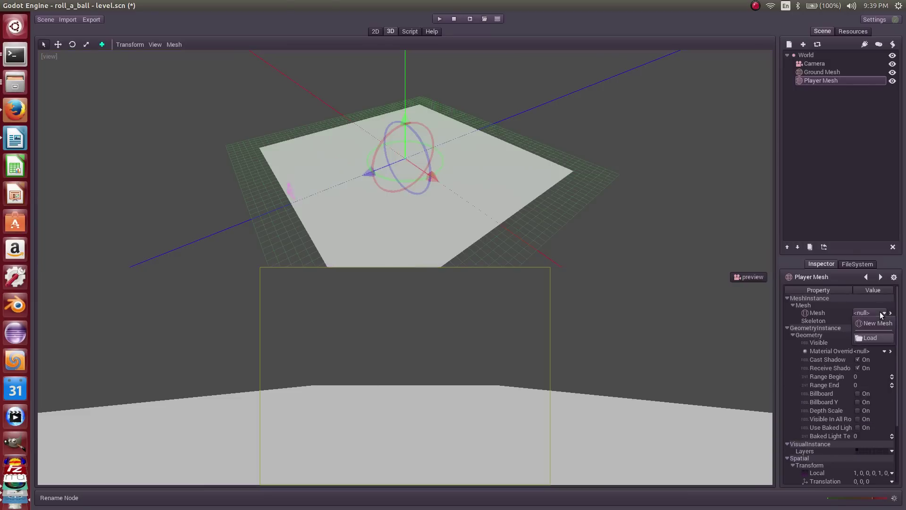
left_click(876, 336)
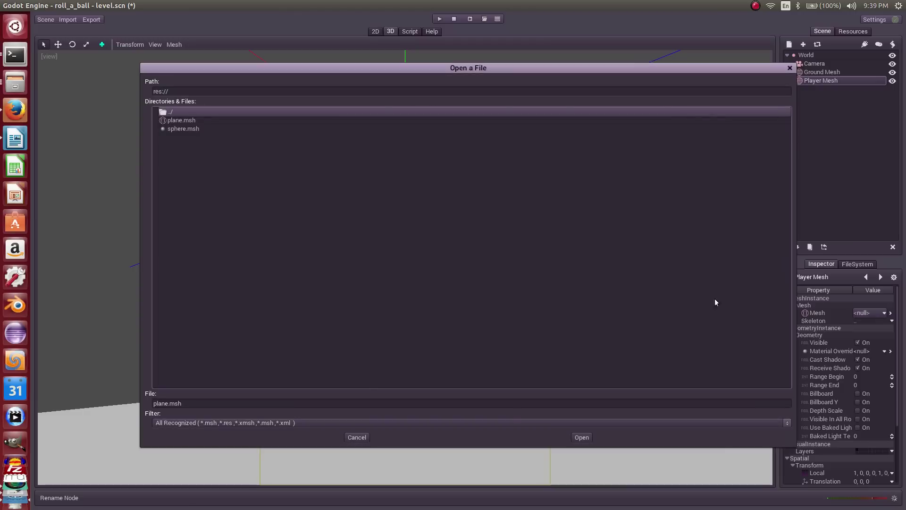
left_click(180, 128)
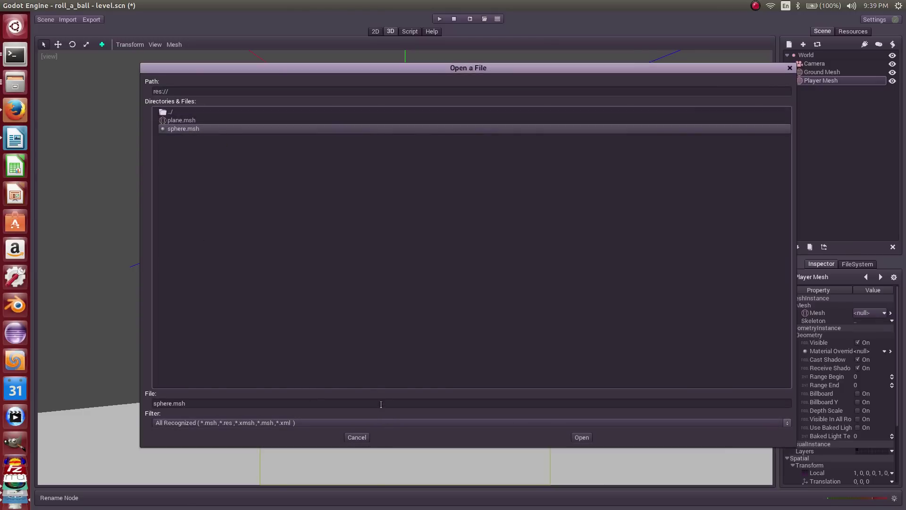
left_click(581, 436)
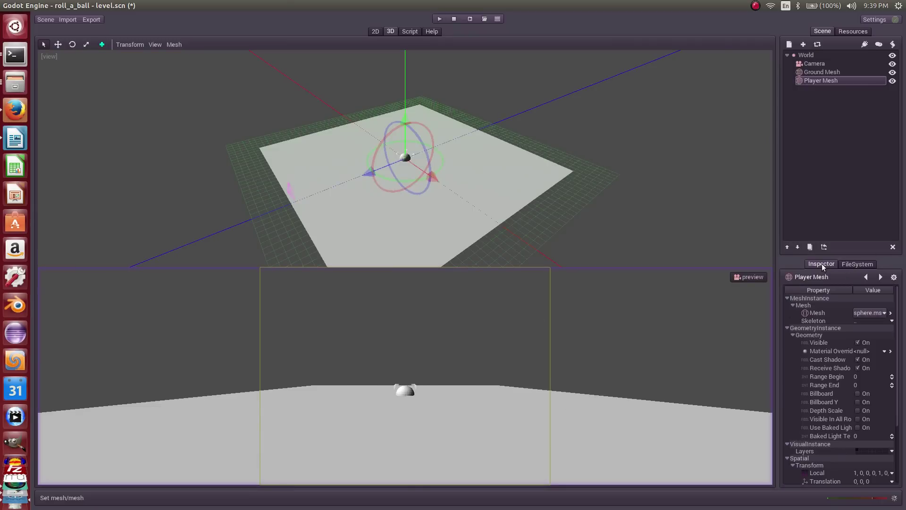
Step: Set the Player Mesh's Y translation to 1 to raise the sphere above the ground
scroll(857, 367, "down", 3)
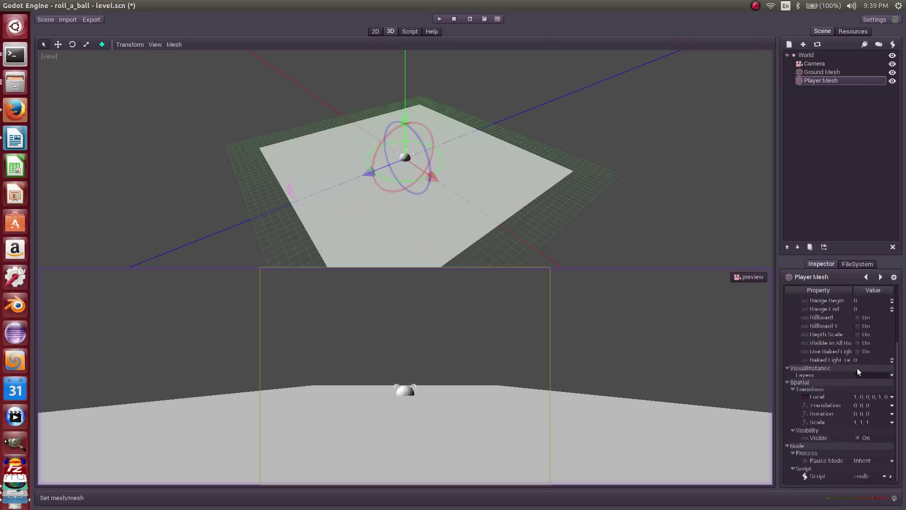
left_click(863, 406)
left_click(825, 419)
type("1")
key("Return")
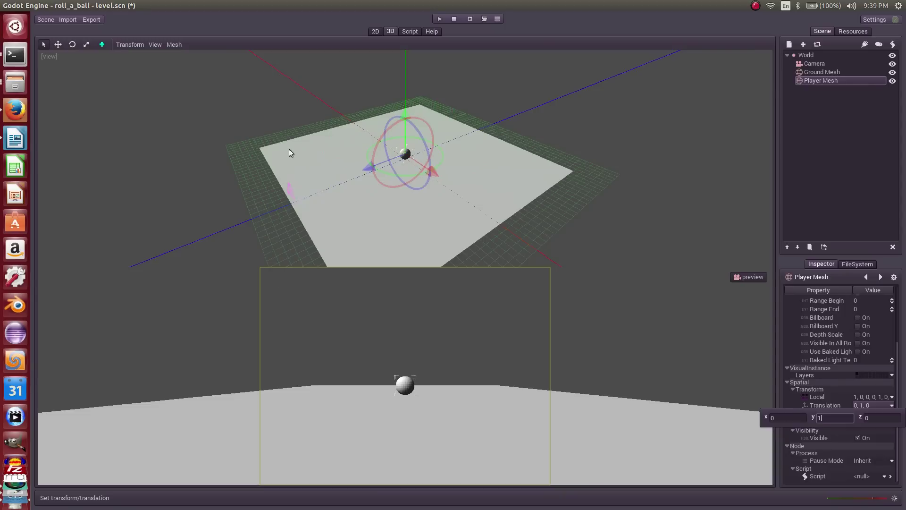
Step: Turn off the default light in the 3D view
middle_click_drag(377, 175, 390, 160)
left_click(156, 45)
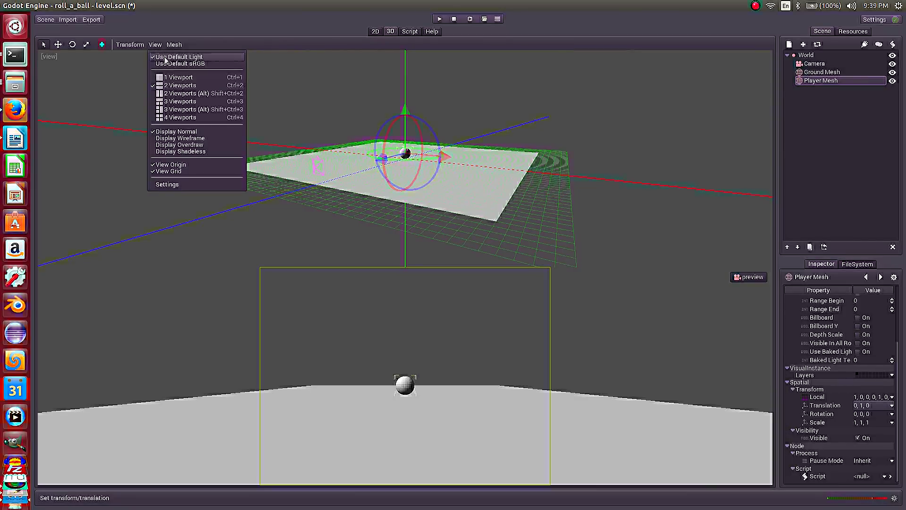
left_click(166, 56)
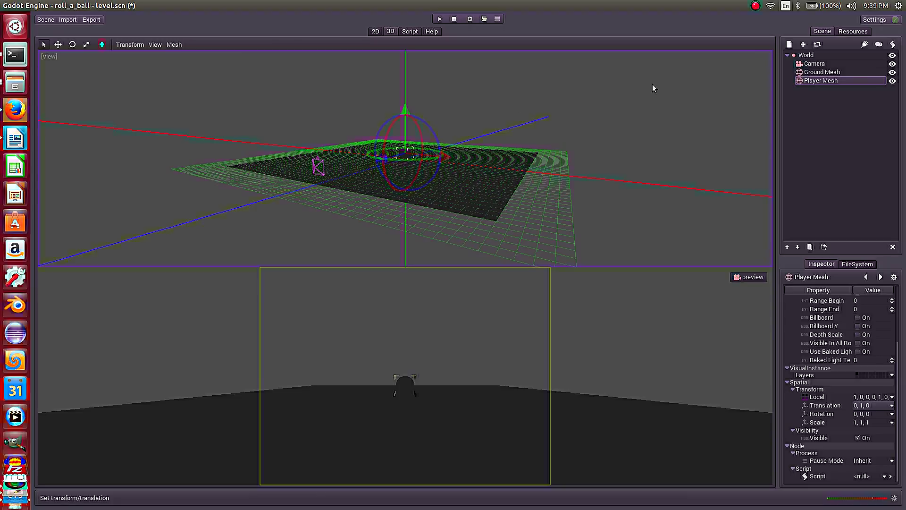
Step: Find the DirectionalLight type by searching for "light" and add it as a child of World
left_click(803, 55)
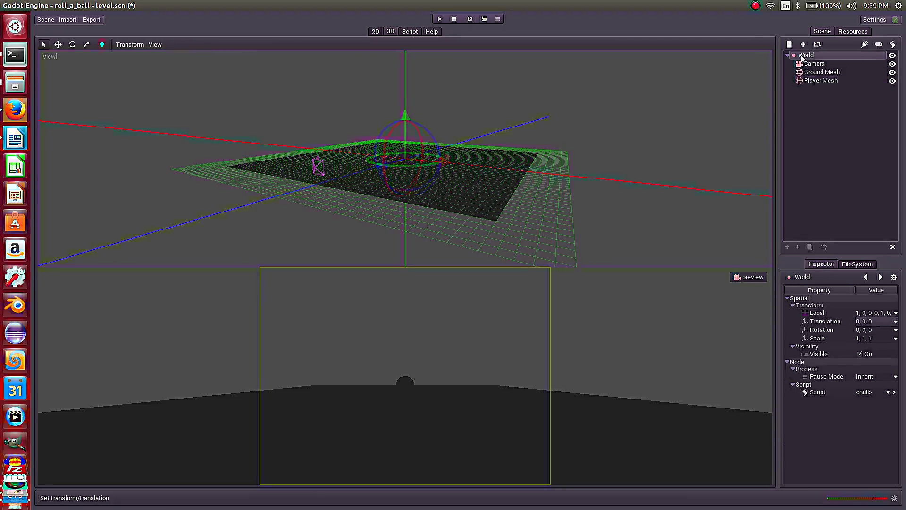
left_click(789, 44)
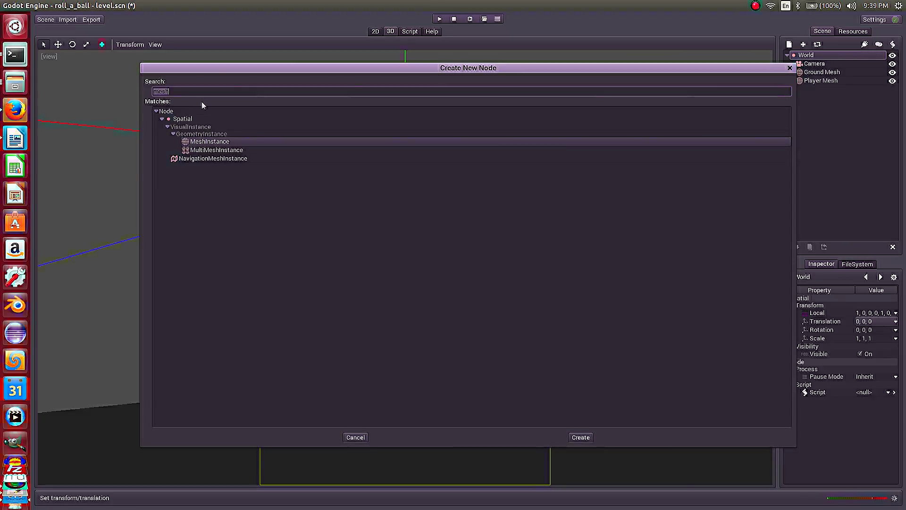
type("light")
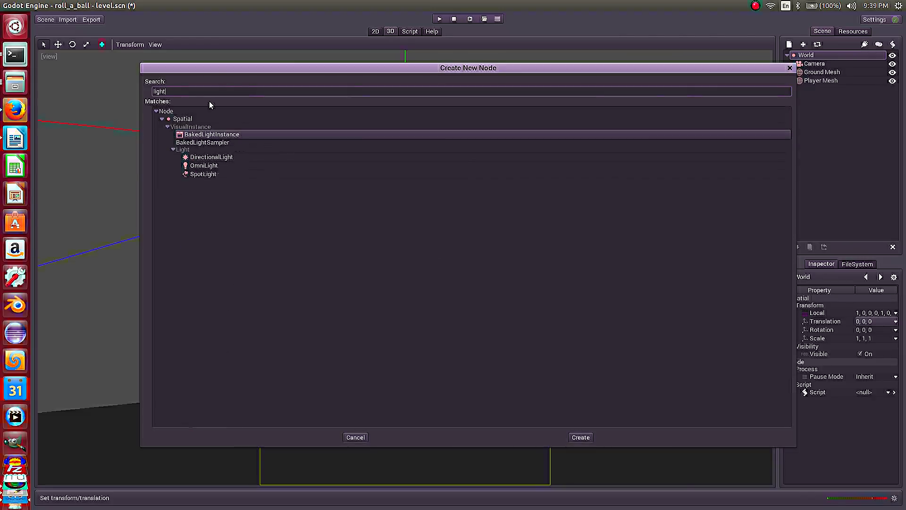
left_click(211, 157)
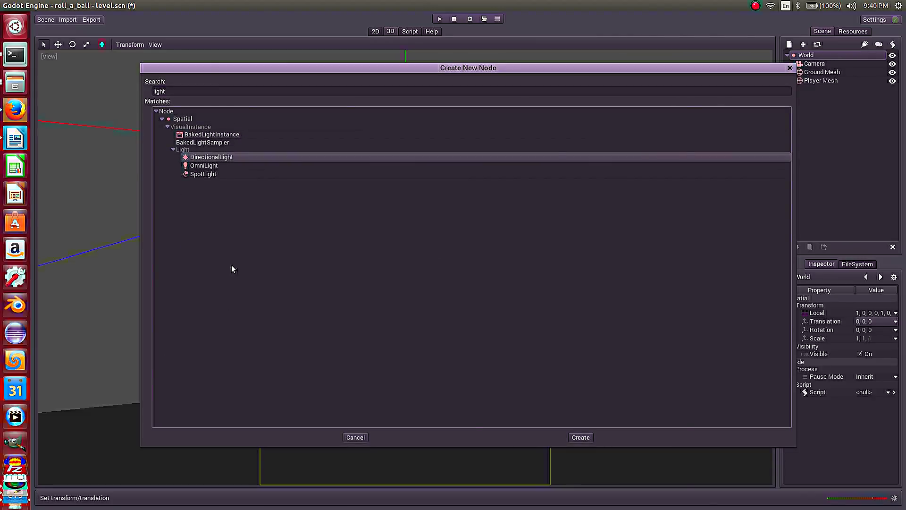
left_click(579, 438)
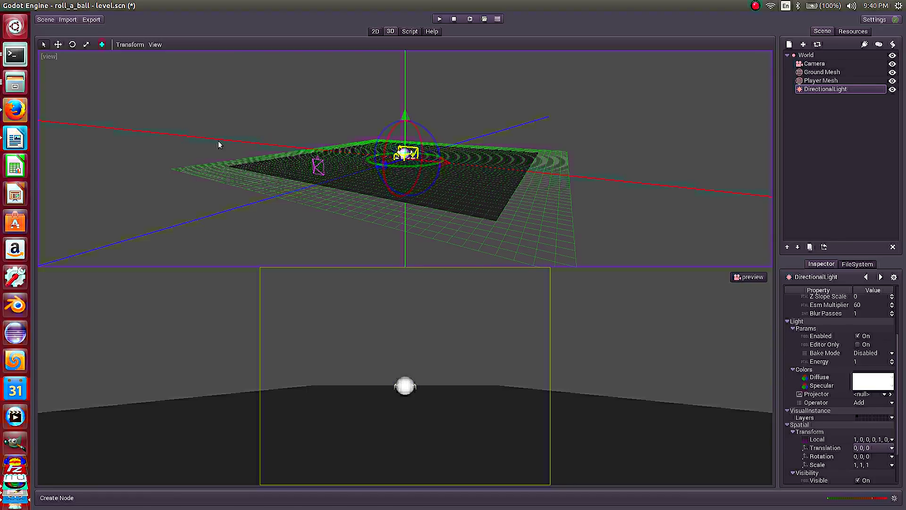
Step: Enable Use Snap for transforms in the 3D view
left_click(128, 45)
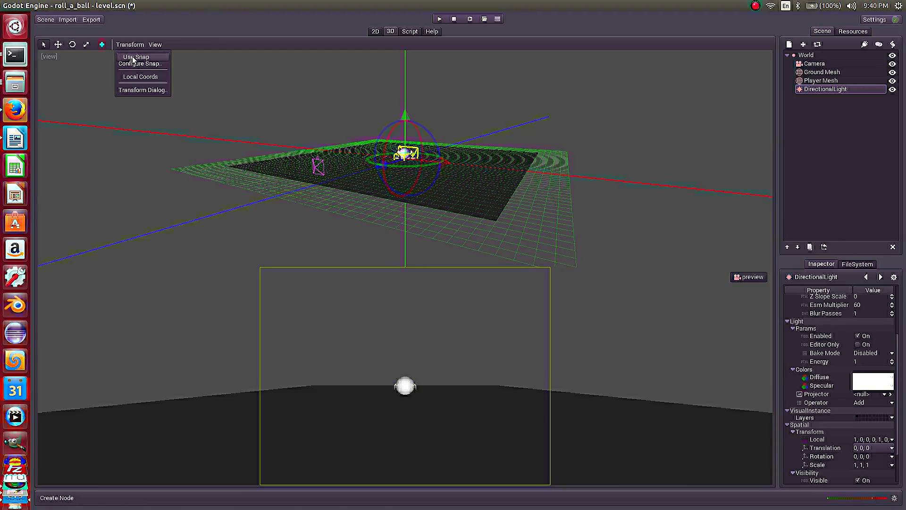
left_click(135, 57)
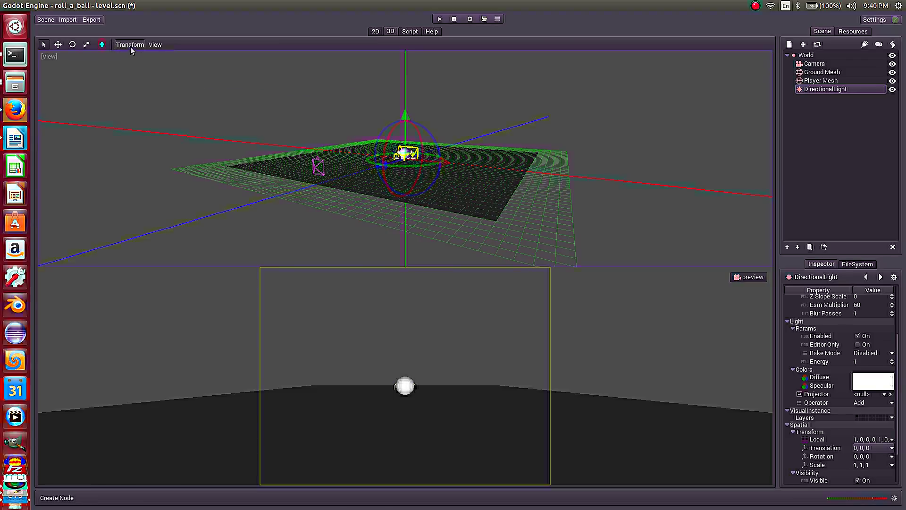
left_click(131, 44)
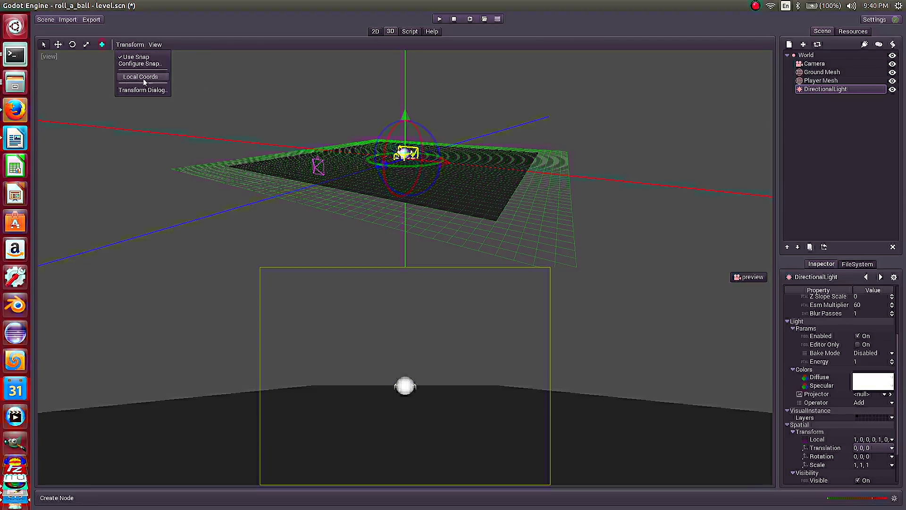
left_click(177, 58)
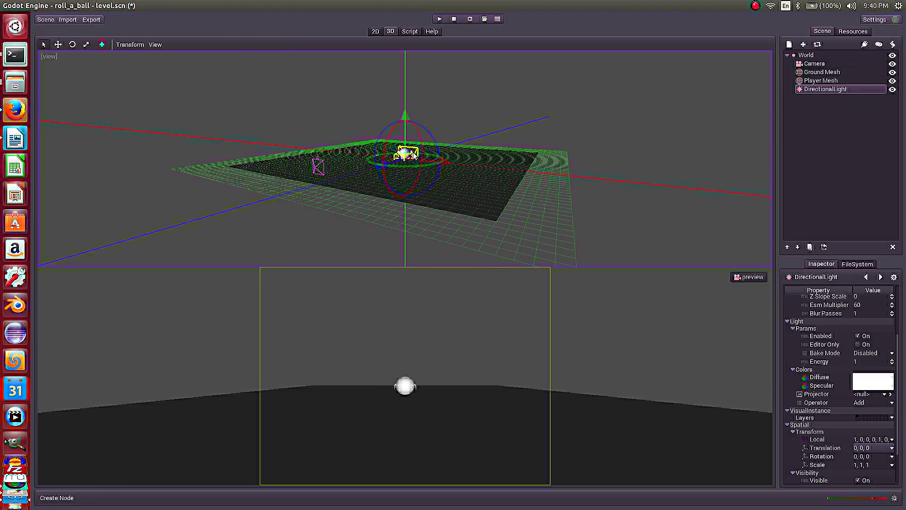
Step: Rotate the DirectionalLight to -30 degrees about the X axis with the viewport gizmo
middle_click_drag(342, 134, 419, 188)
scroll(418, 188, "up", 3)
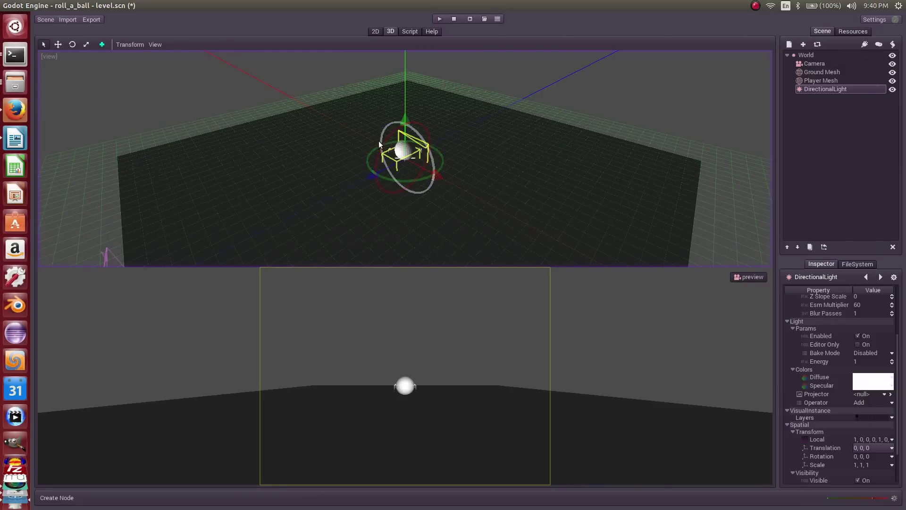
left_click_drag(384, 148, 397, 115)
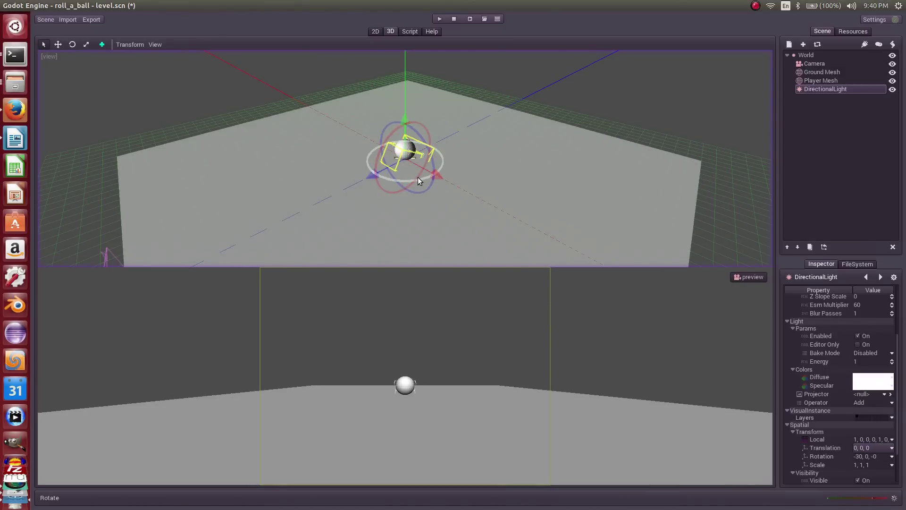
Step: Rotate the DirectionalLight about the Y axis with the viewport gizmo and turn on its Shadow property
left_click_drag(417, 177, 375, 175)
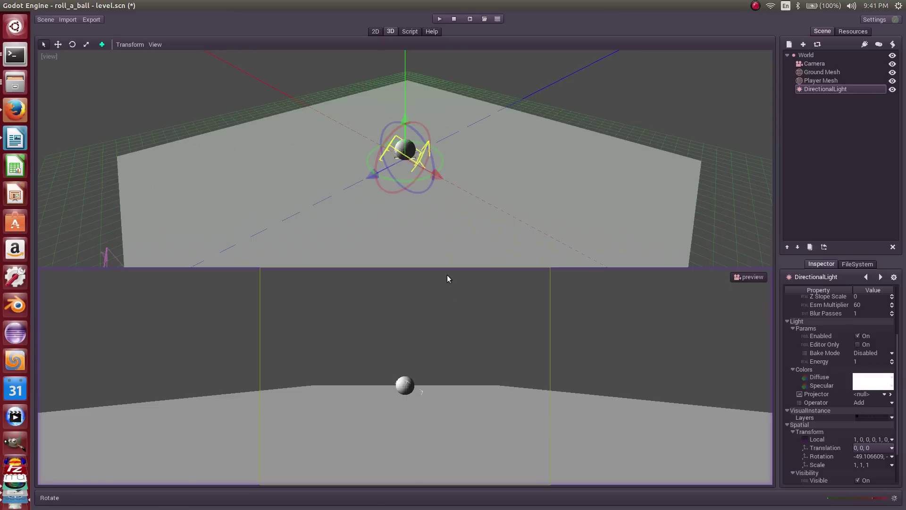
scroll(834, 364, "up", 4)
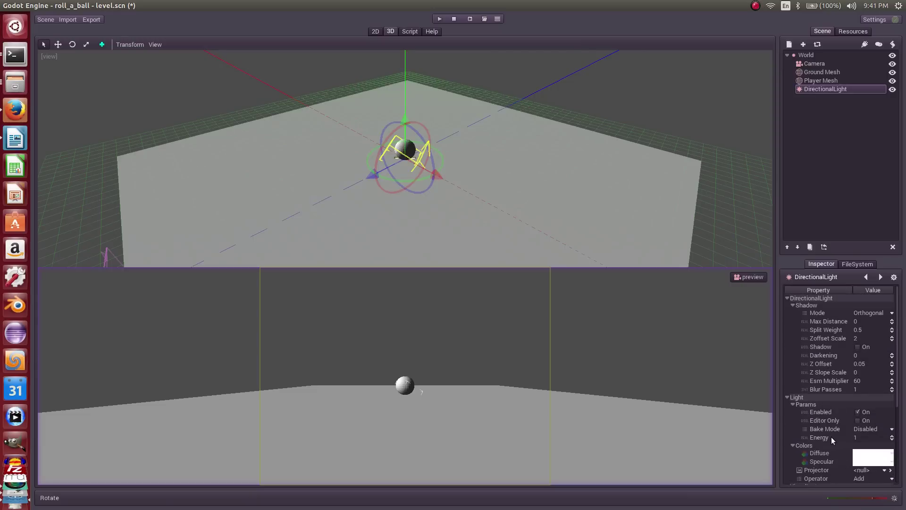
scroll(814, 443, "down", 1)
scroll(815, 443, "up", 1)
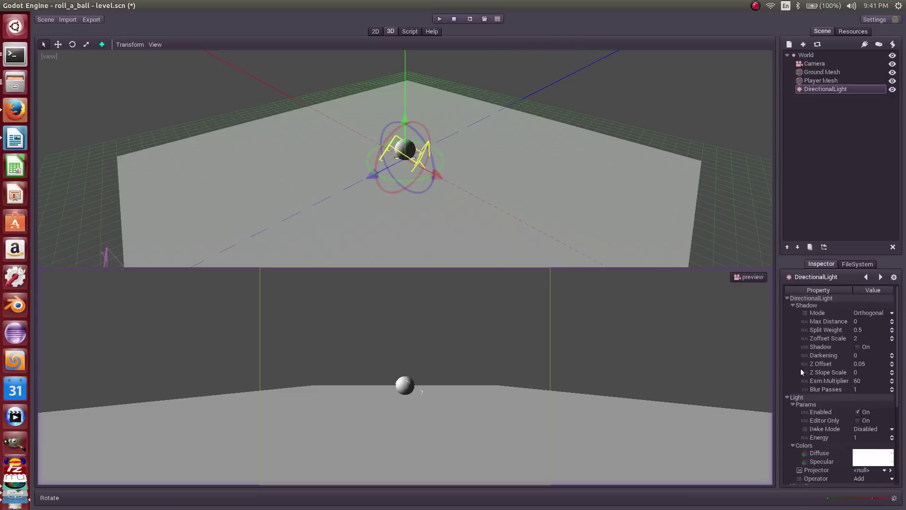
left_click(859, 347)
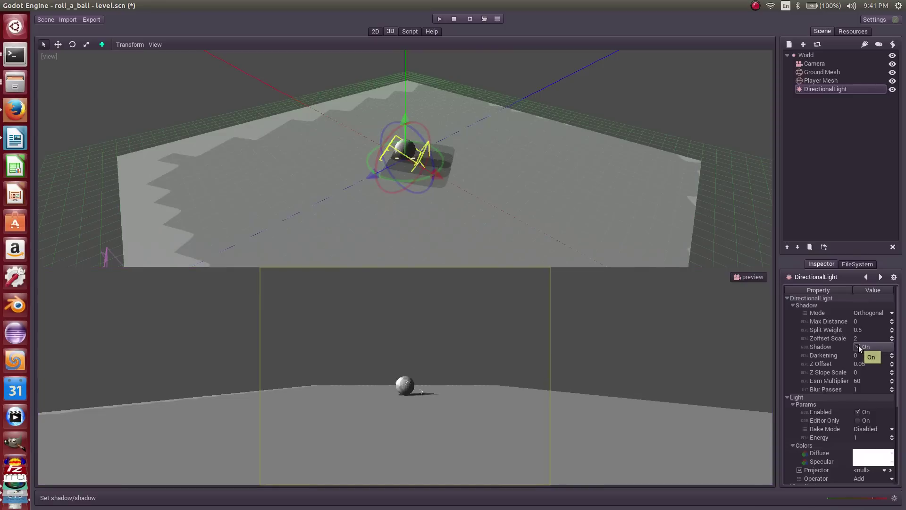
Step: Set the DirectionalLight's shadow mode to PSSM 4 Splits and its shadow Max Distance to 50
left_click(867, 313)
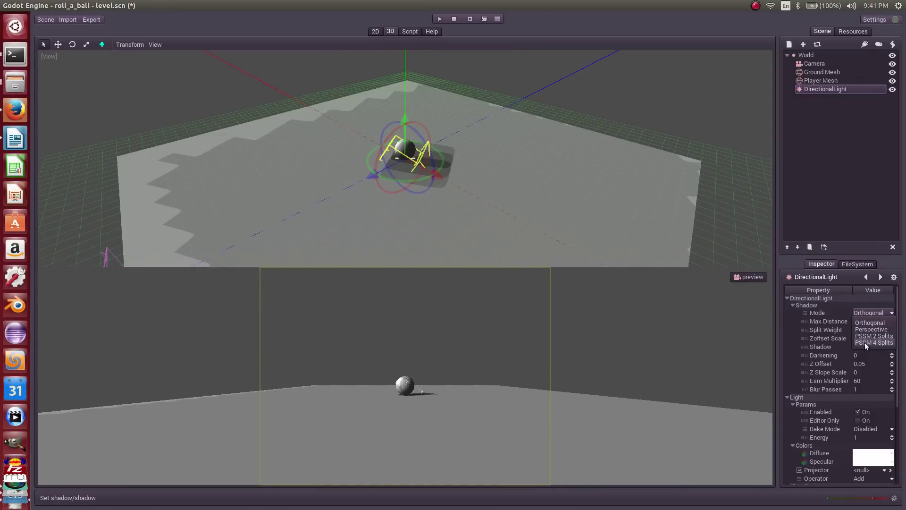
left_click(873, 342)
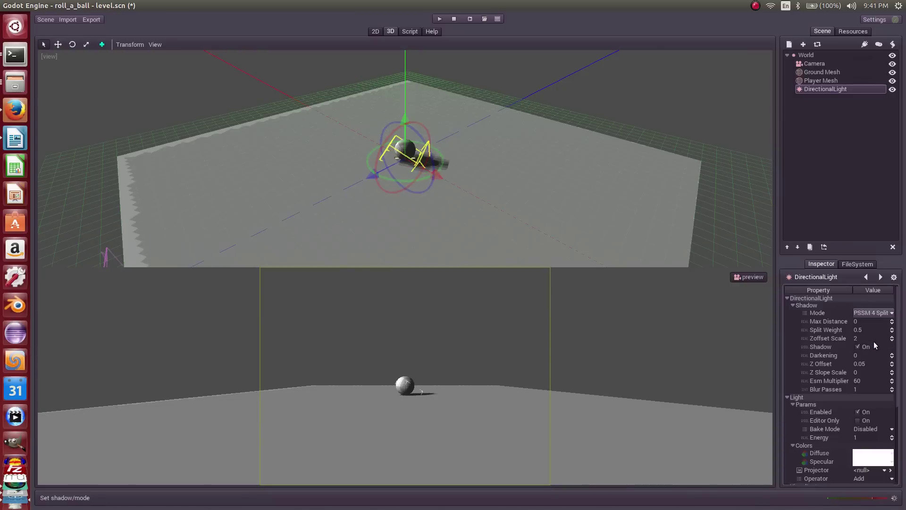
left_click(858, 321)
type("50")
key("Return")
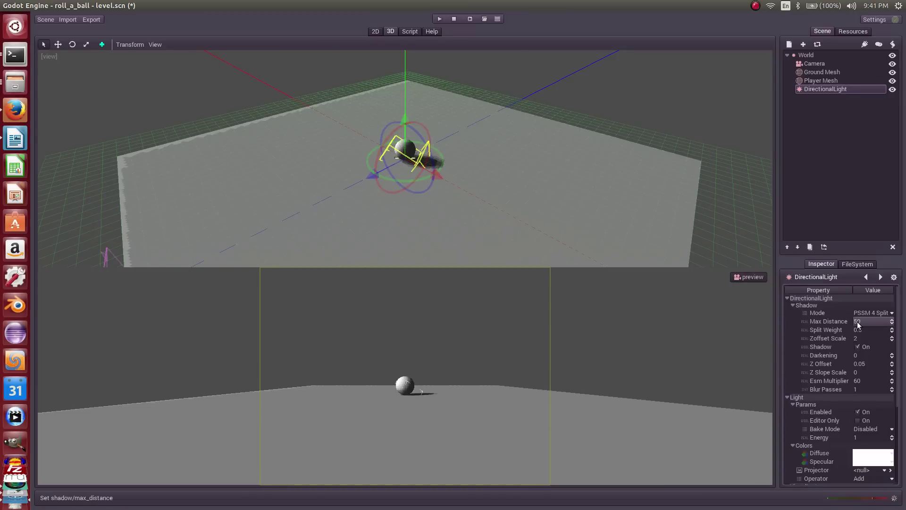
scroll(390, 193, "up", 5)
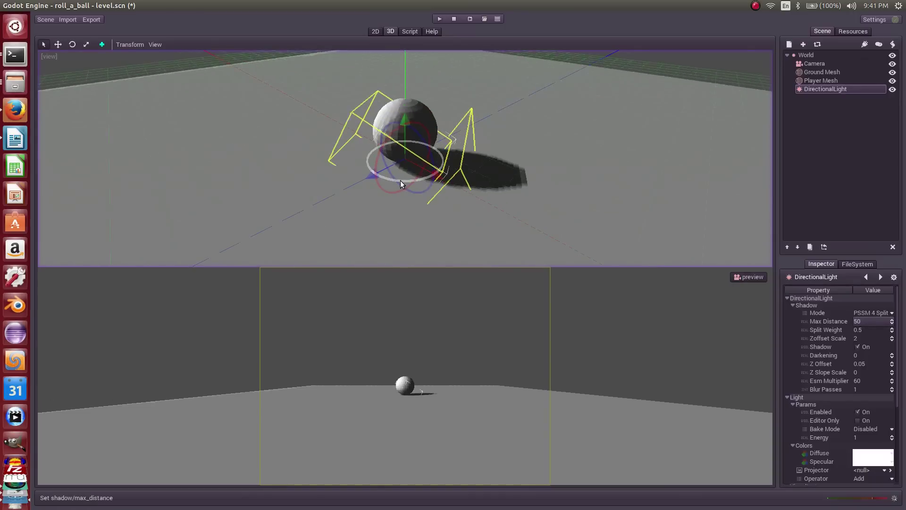
scroll(401, 181, "down", 2)
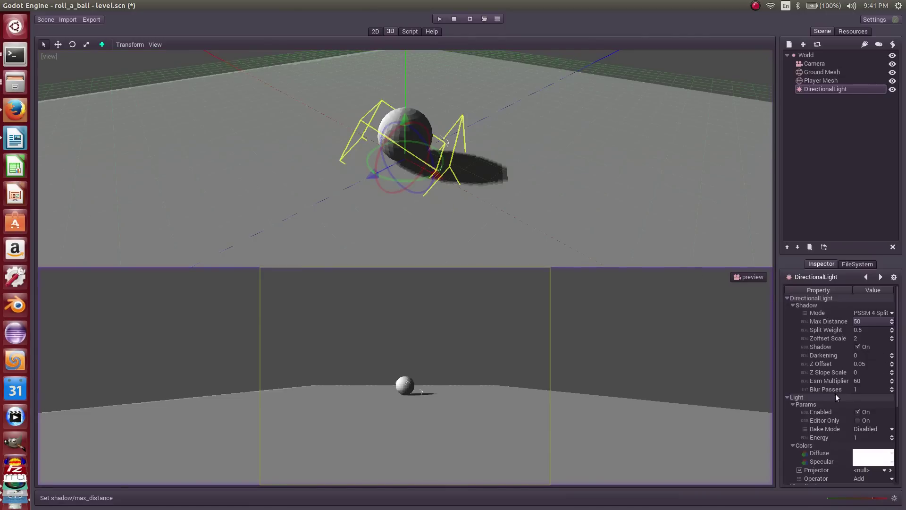
middle_click_drag(418, 176, 434, 189)
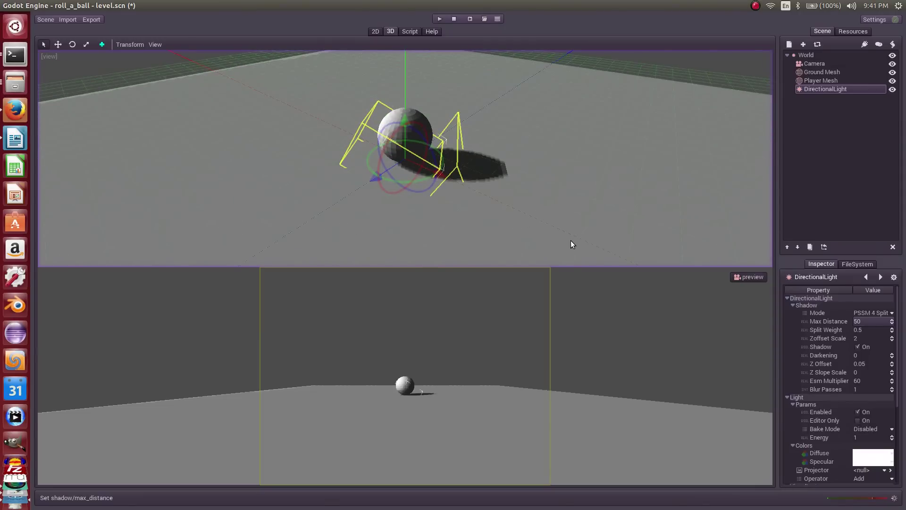
scroll(424, 156, "up", 2)
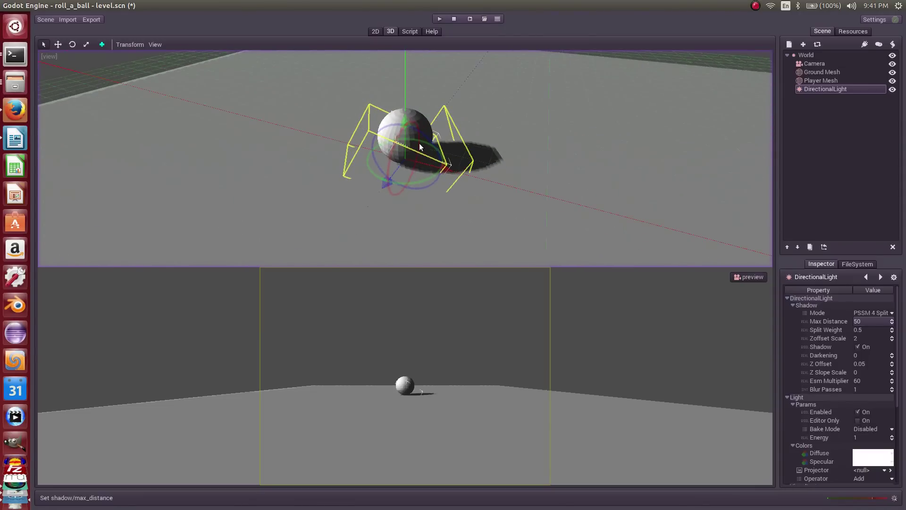
middle_click_drag(427, 159, 420, 147)
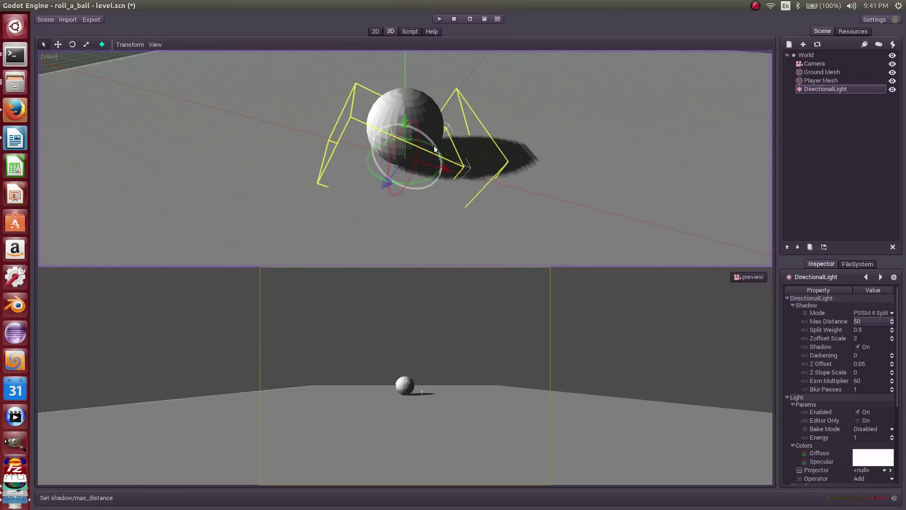
middle_click_drag(432, 157, 483, 142)
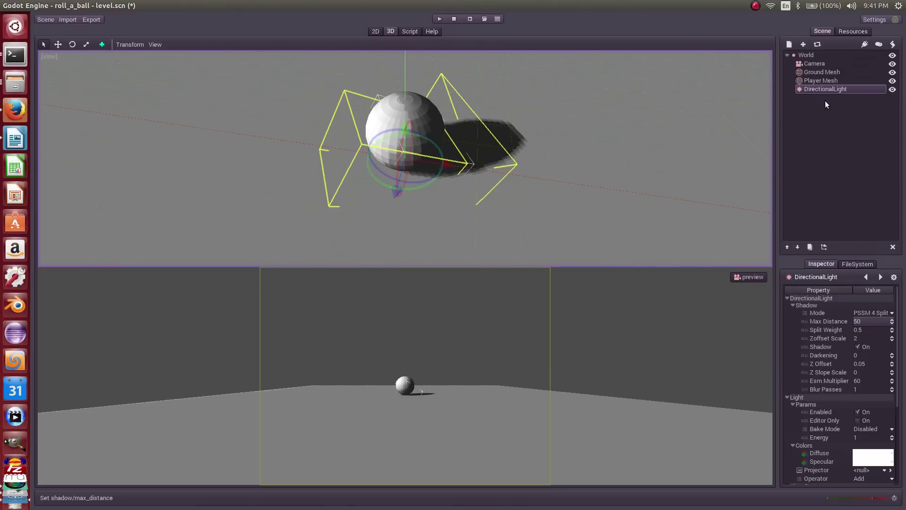
Step: Rename the DirectionalLight node to Key Light
left_click(825, 87)
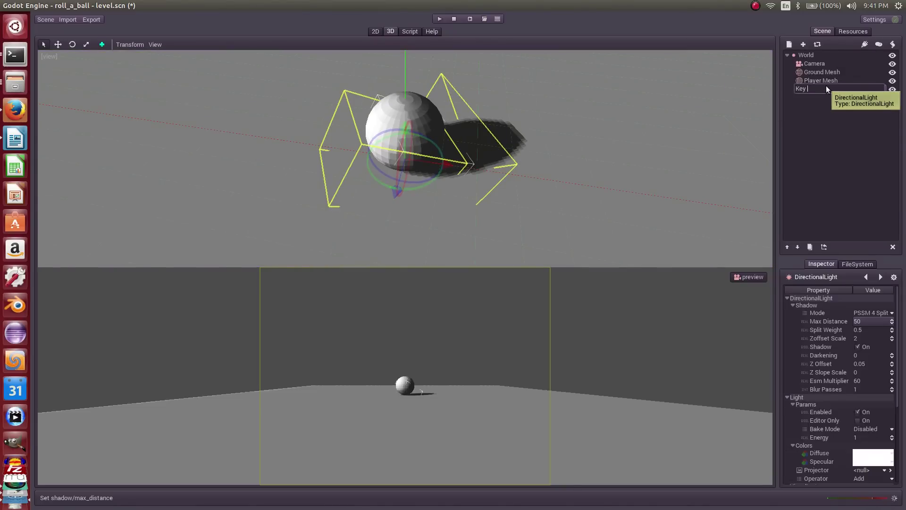
type("Key Light")
key("Return")
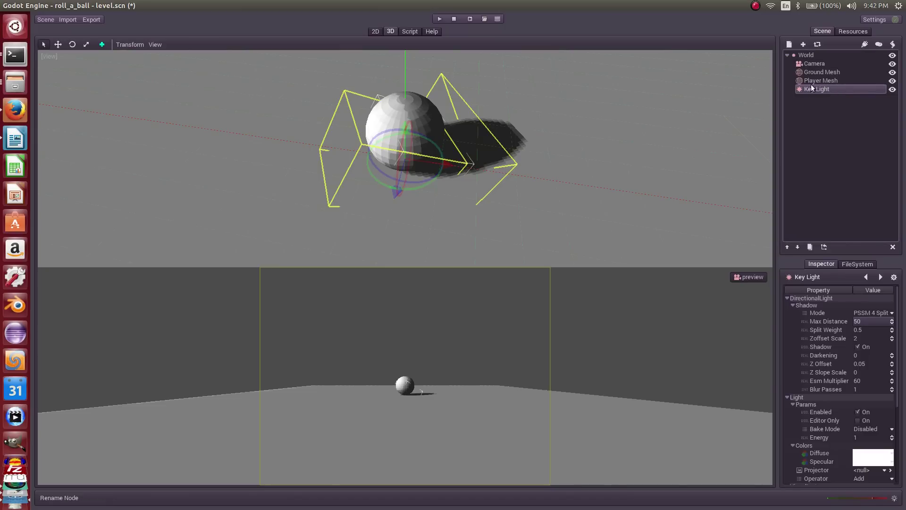
Step: Duplicate the Key Light node and rename the copy to Fill Light
left_click(809, 248)
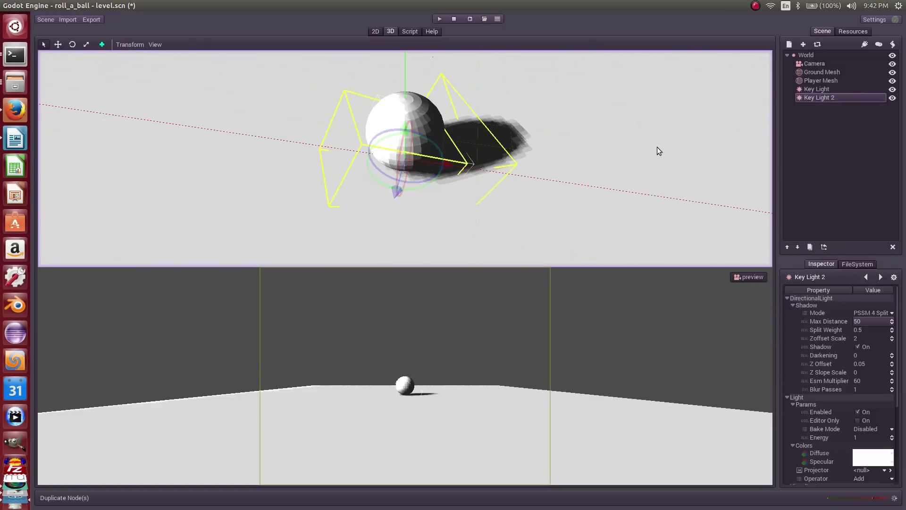
double_click(822, 98)
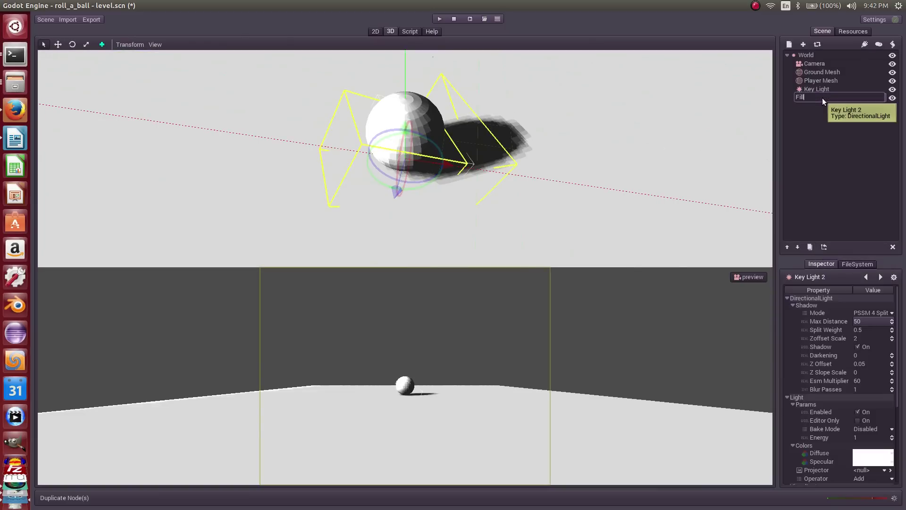
type("Fill Light")
key("Return")
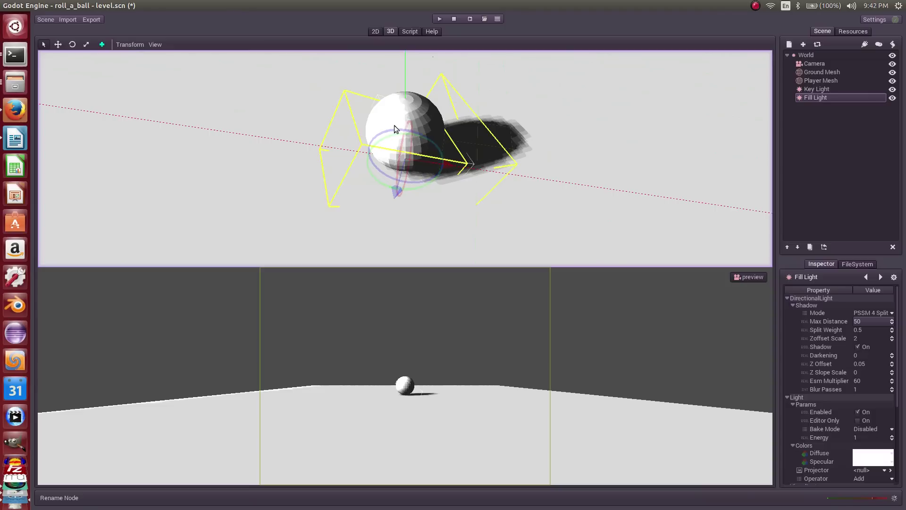
Step: Rotate Fill Light 180 degrees about the Y axis using the transform dialog with the Post transform type
left_click(131, 44)
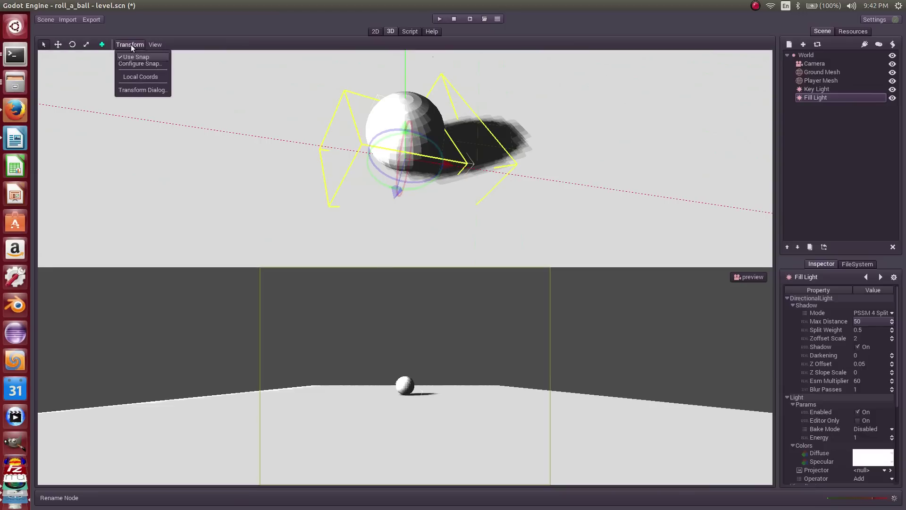
left_click(140, 89)
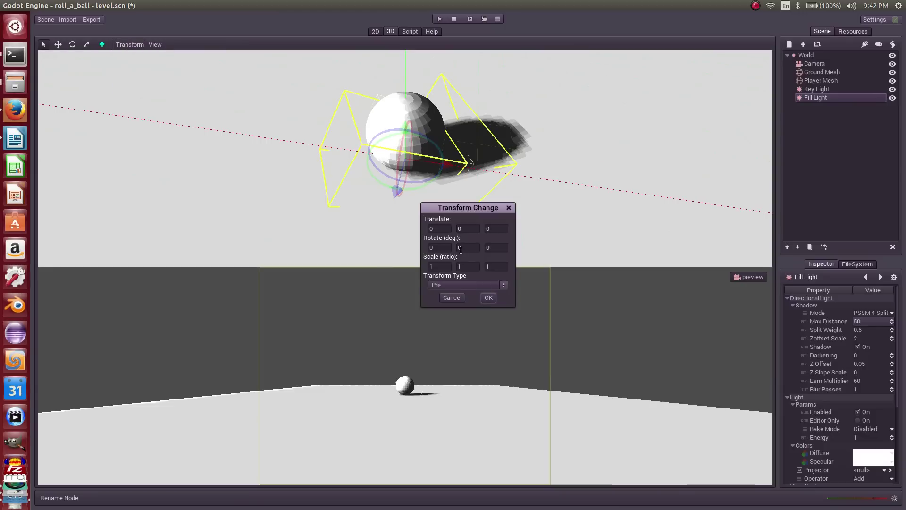
left_click(466, 249)
type("180")
key("BackSpace")
left_click(464, 284)
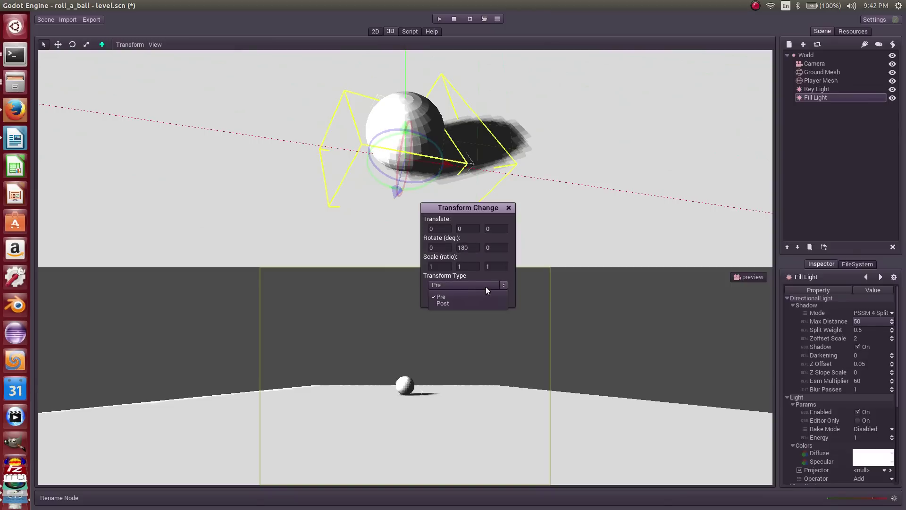
left_click(475, 304)
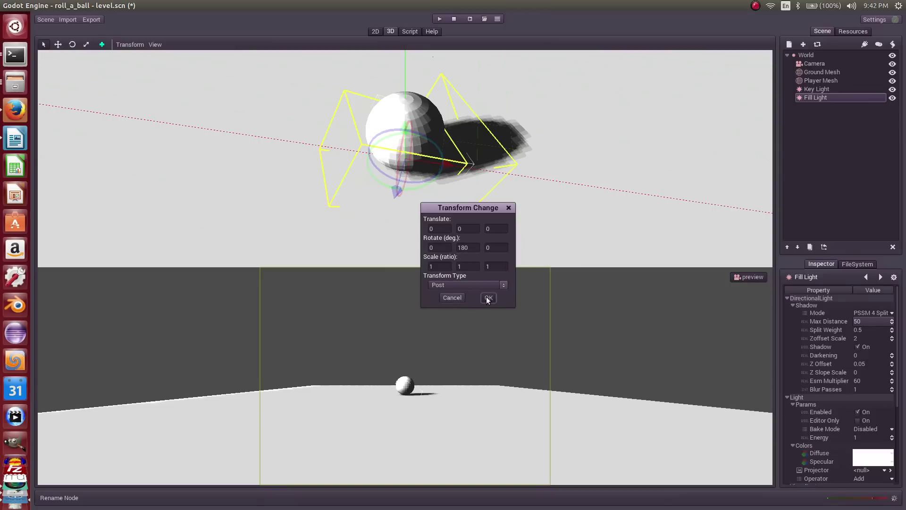
left_click(488, 298)
middle_click_drag(446, 178, 428, 156)
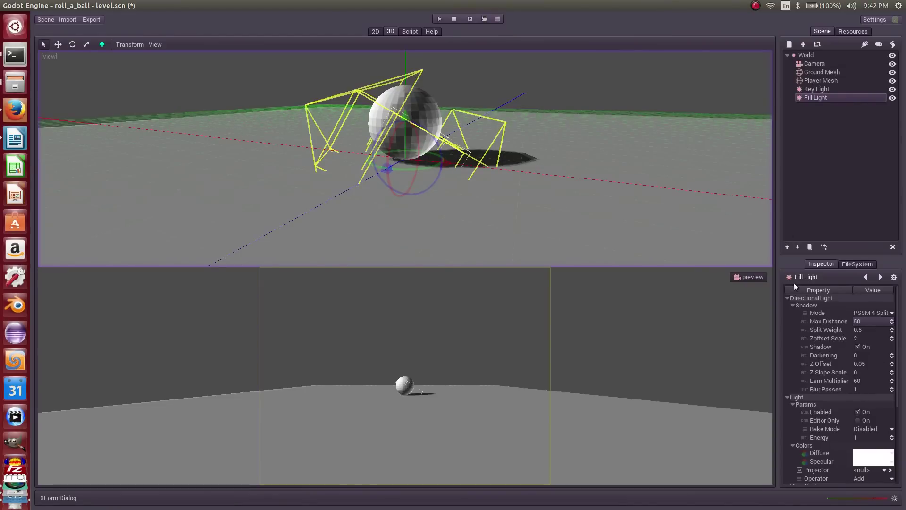
Step: Set the red channel of Fill Light's diffuse color to 0, giving cyan 00ffff
left_click(860, 456)
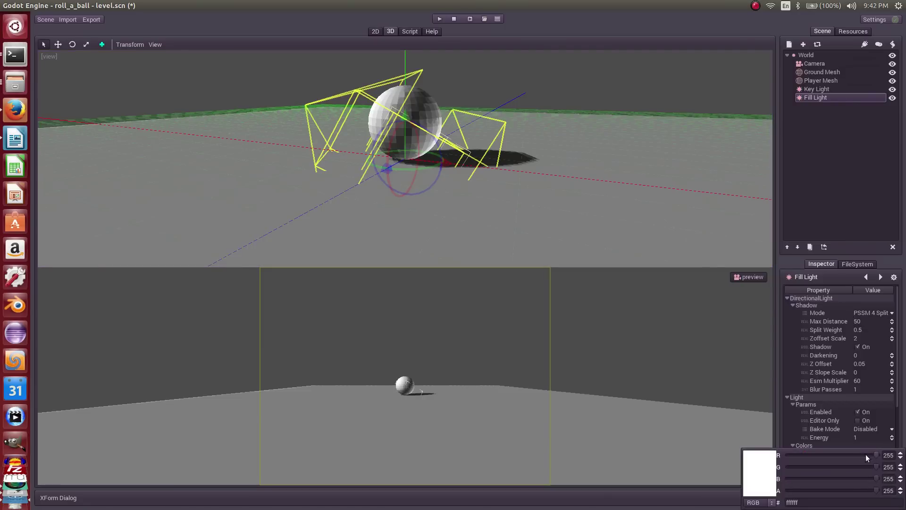
double_click(889, 456)
type("0")
key("Return")
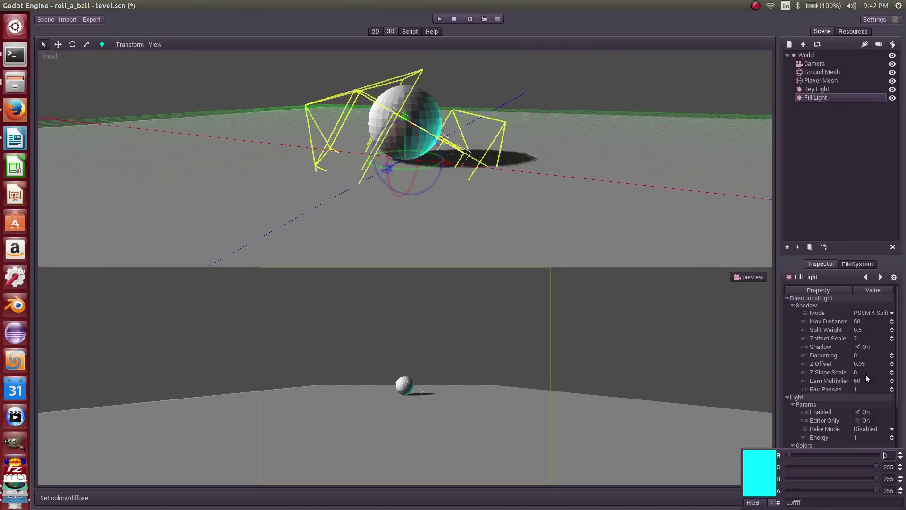
left_click(836, 437)
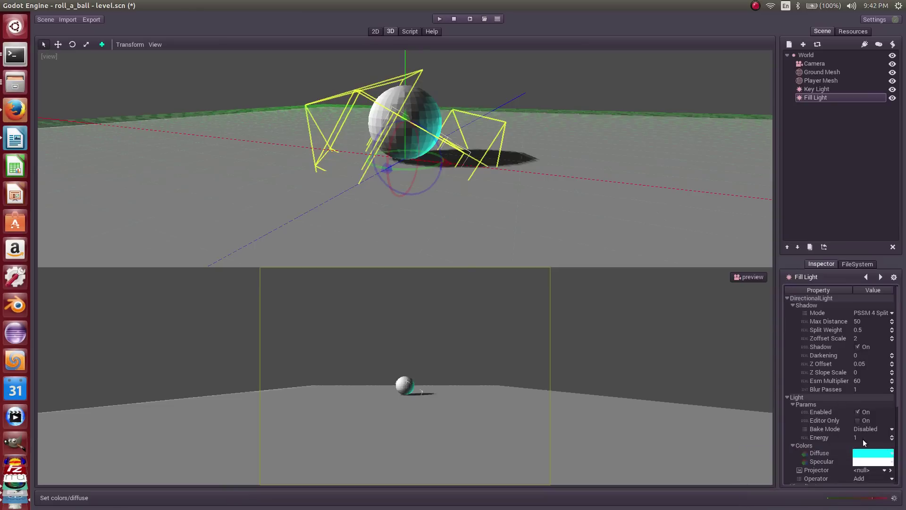
Step: Set Fill Light's energy to 0.2 and turn off its Shadow property
left_click(857, 438)
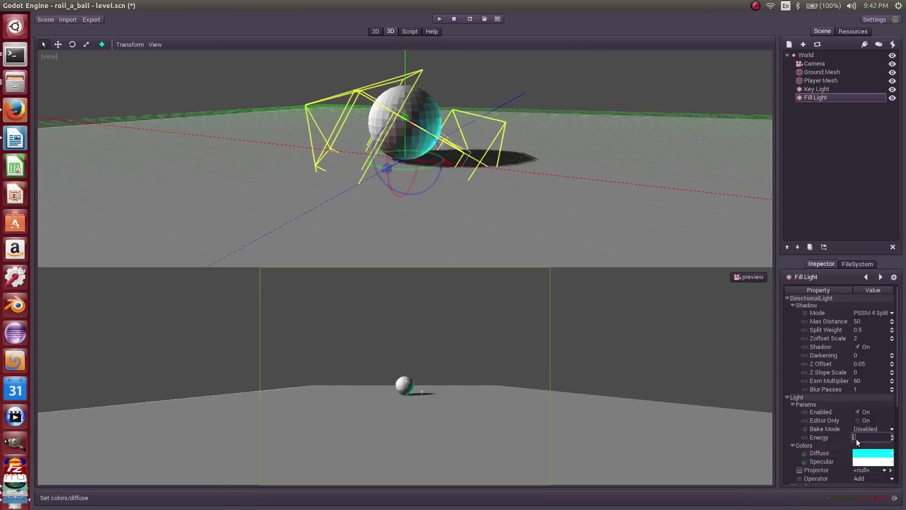
key("BackSpace")
type("0.2")
key("Return")
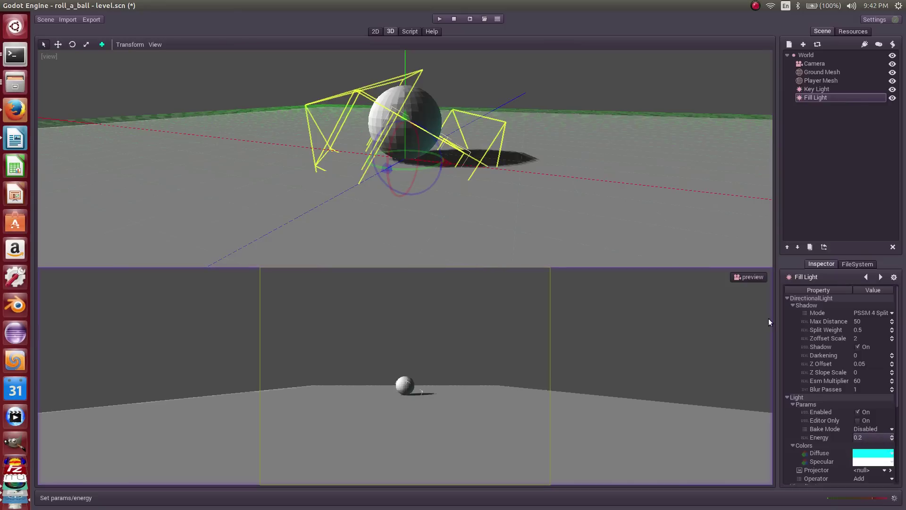
left_click(858, 347)
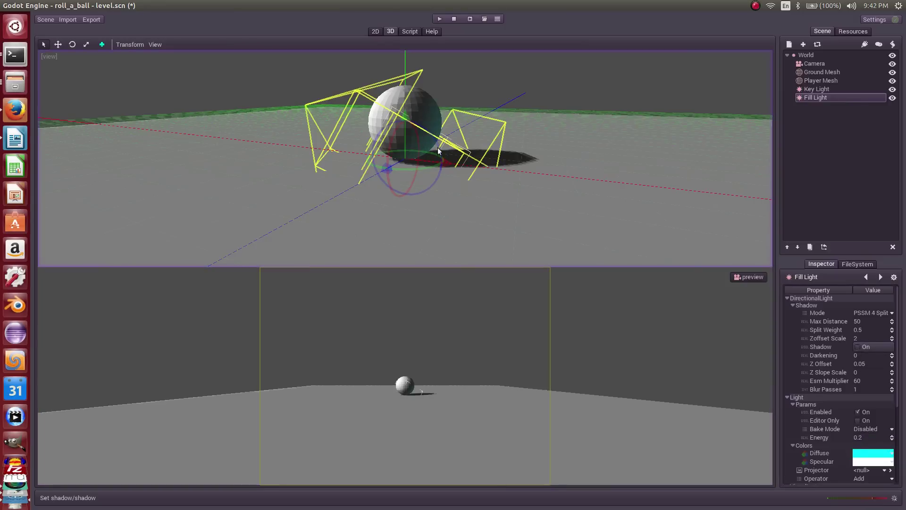
middle_click_drag(359, 137, 389, 151)
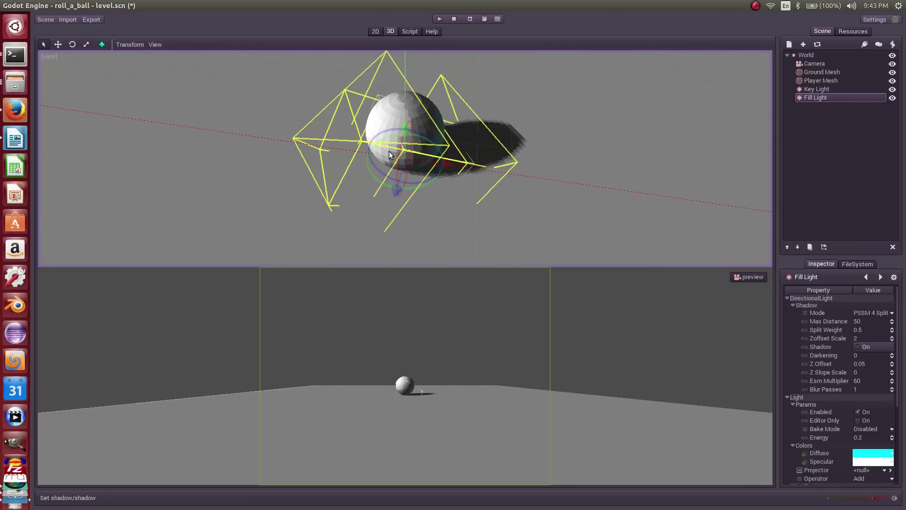
left_click(811, 90)
left_click(814, 97)
left_click(813, 87)
left_click(812, 96)
left_click(811, 90)
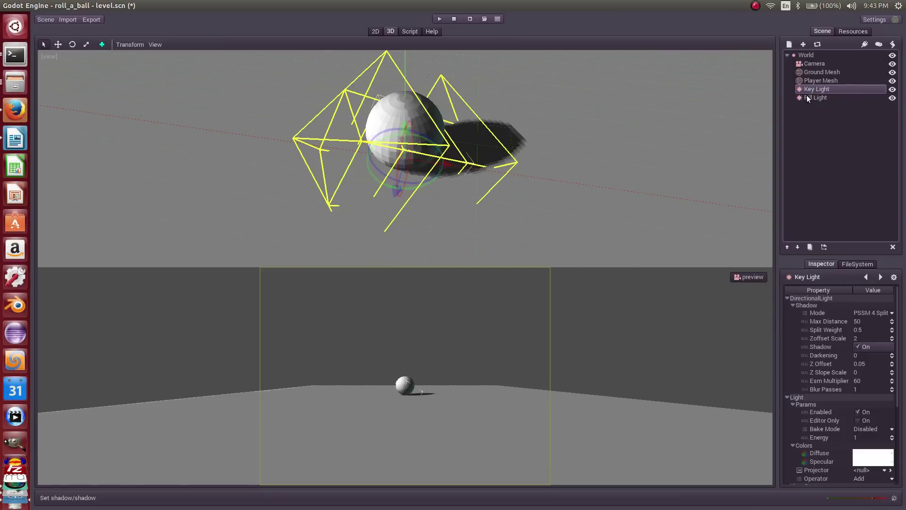
Step: Add a Spatial node as a child of World
left_click(808, 54)
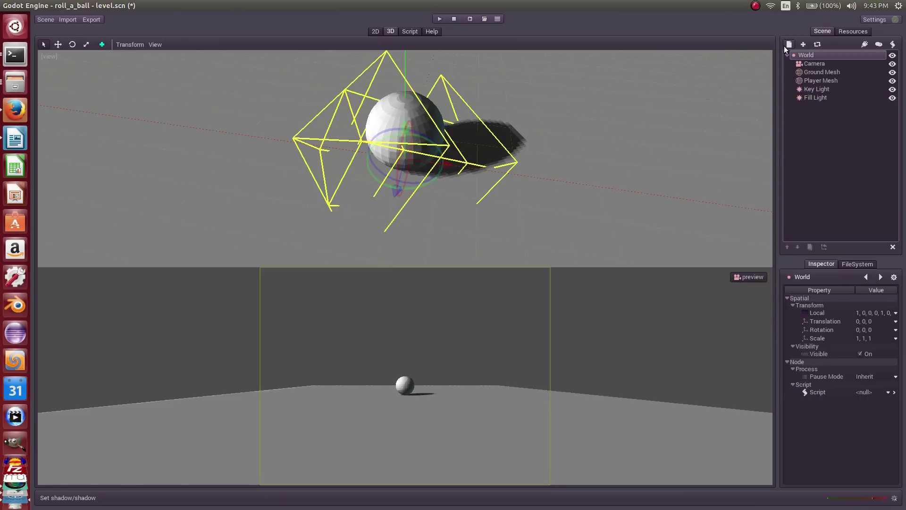
left_click(789, 44)
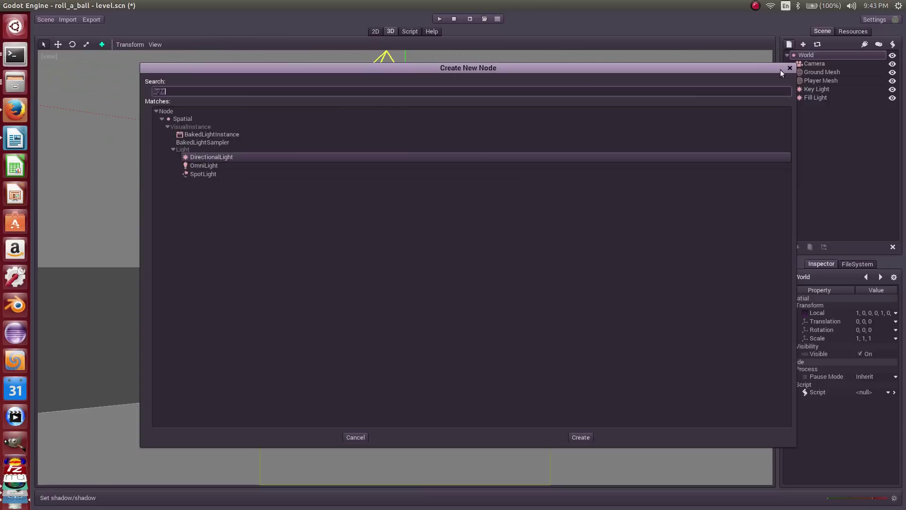
left_click(191, 119)
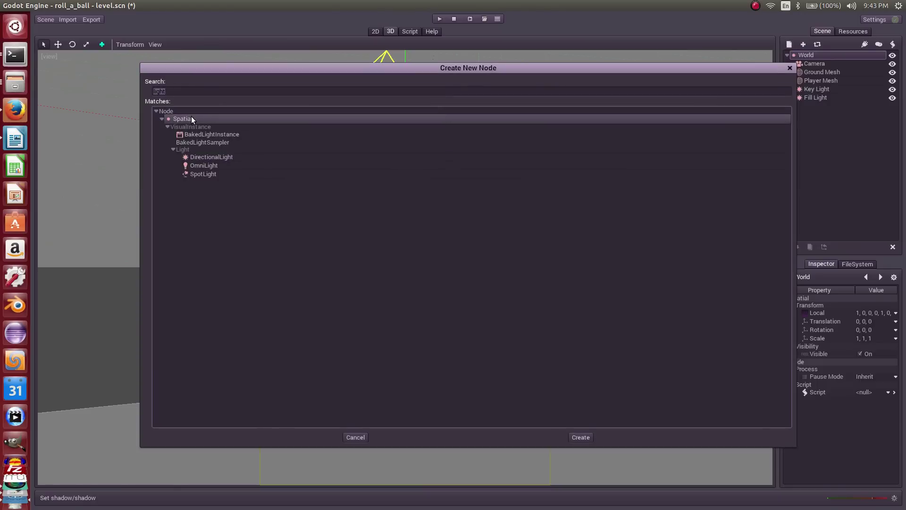
left_click(581, 438)
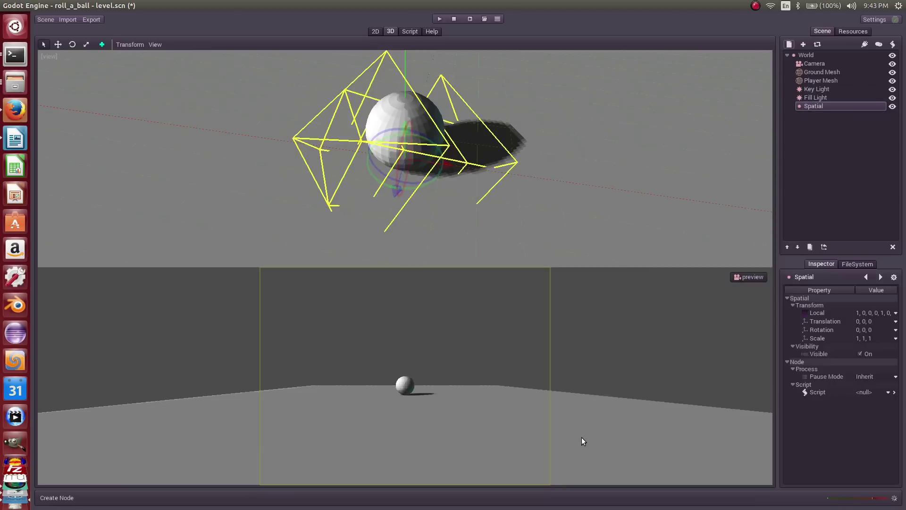
Step: Rename the Spatial node under World to Light Rig
double_click(814, 105)
type("L")
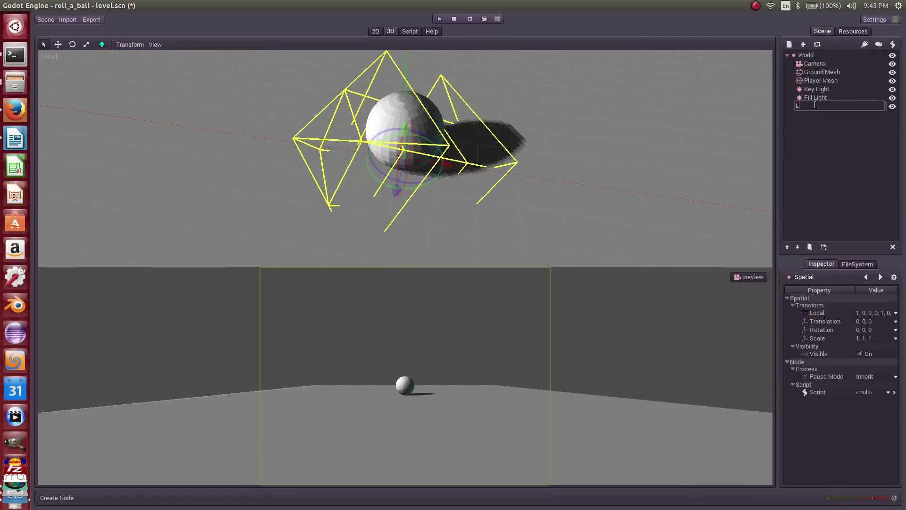
type("ight Figh")
key("BackSpace")
key("BackSpace")
key("BackSpace")
key("BackSpace")
type("Rig")
key("Return")
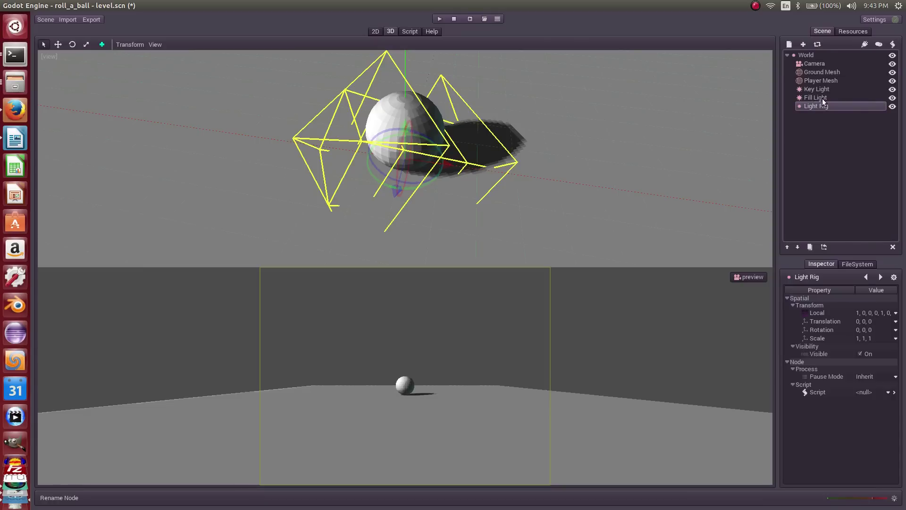
Step: Reparent Fill Light and Key Light under the Light Rig node and collapse its branch
left_click(815, 98)
left_click(824, 247)
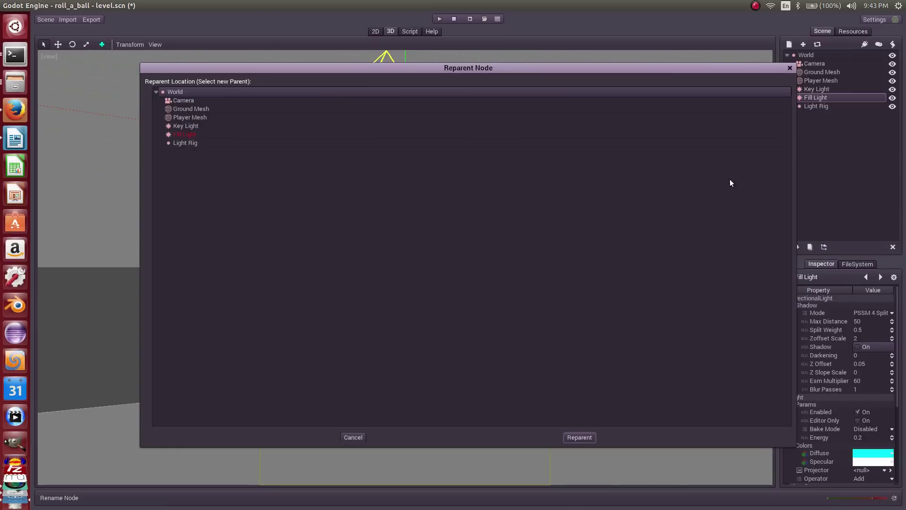
left_click(186, 143)
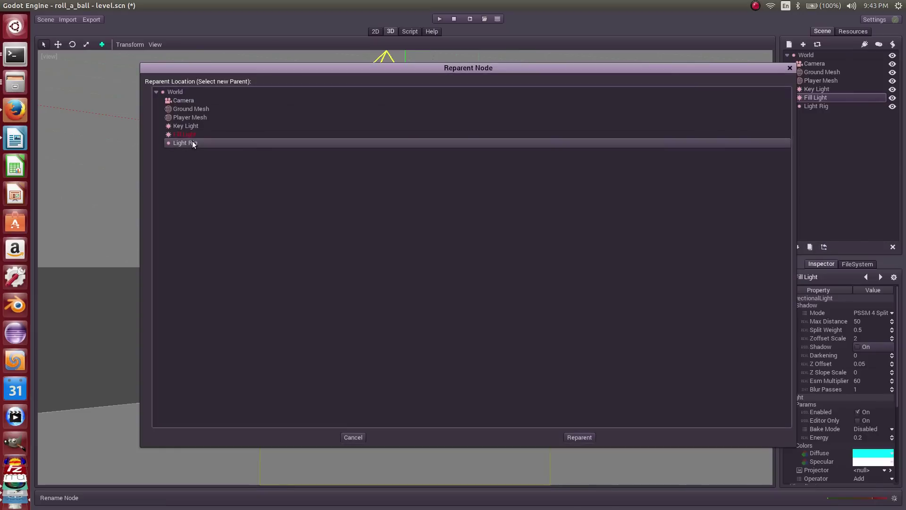
left_click(569, 437)
left_click(822, 90)
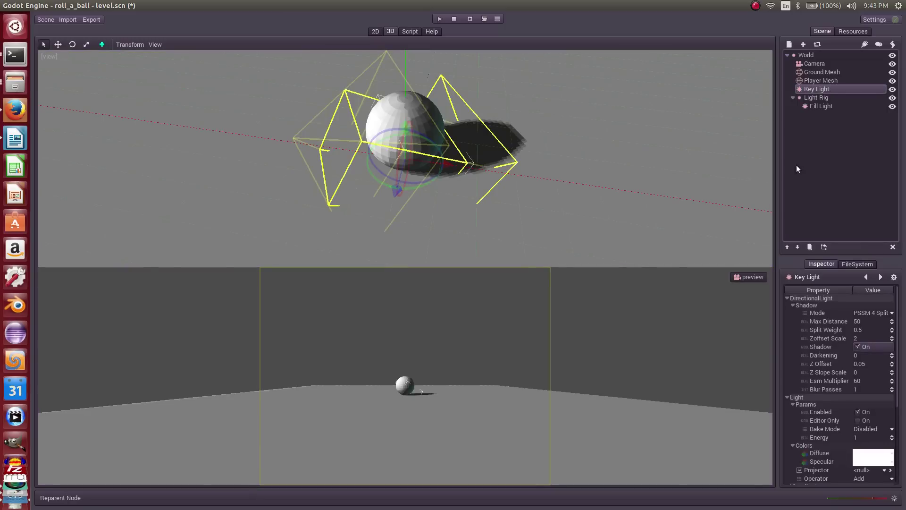
left_click(824, 247)
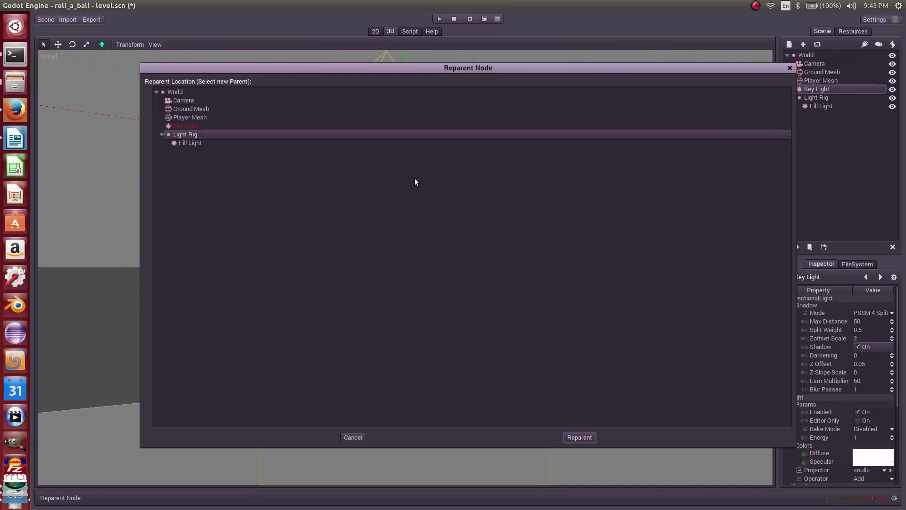
left_click(579, 436)
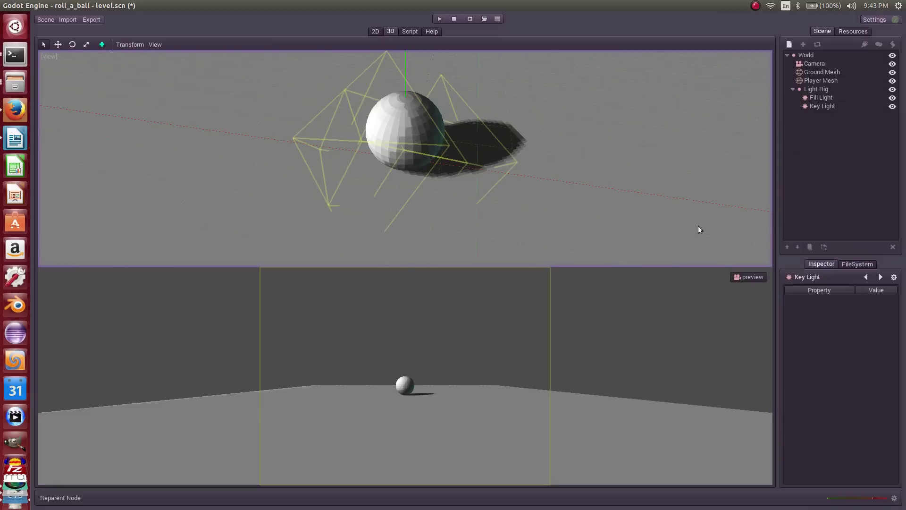
left_click(794, 90)
Step: Set the Y translation of Light Rig to 15 to raise the lights above the ground plane
scroll(546, 191, "down", 10)
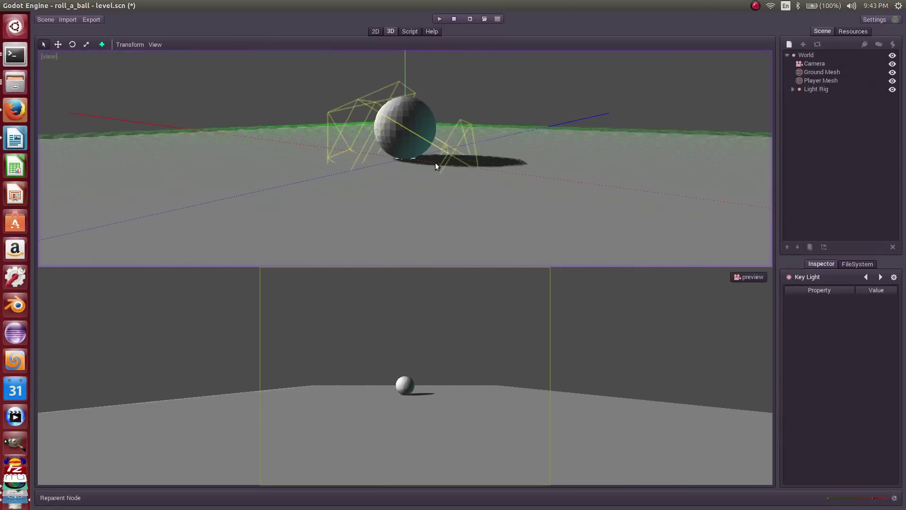
middle_click_drag(430, 168, 439, 216)
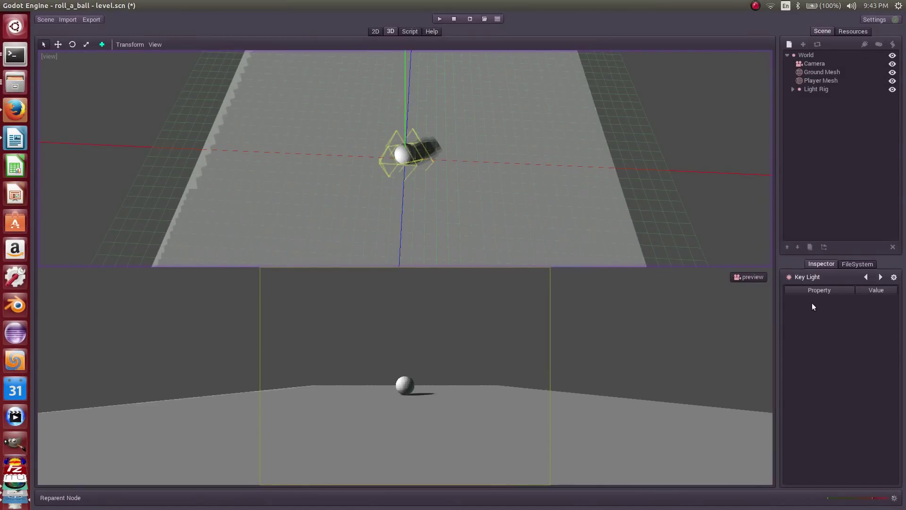
left_click(801, 90)
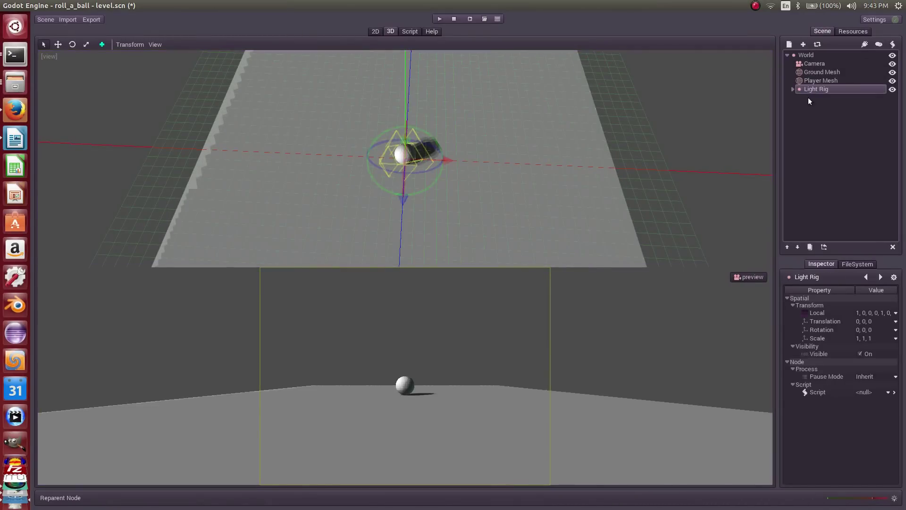
left_click(860, 330)
left_click(825, 334)
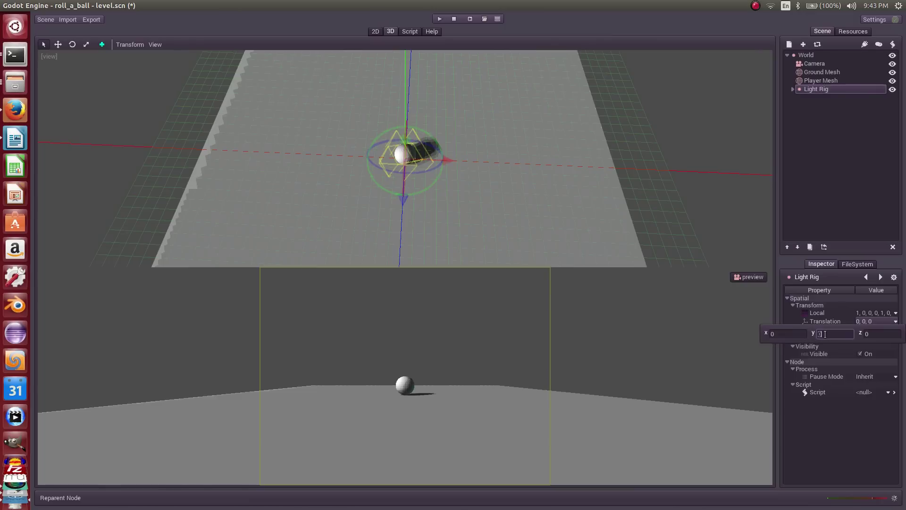
key("Return")
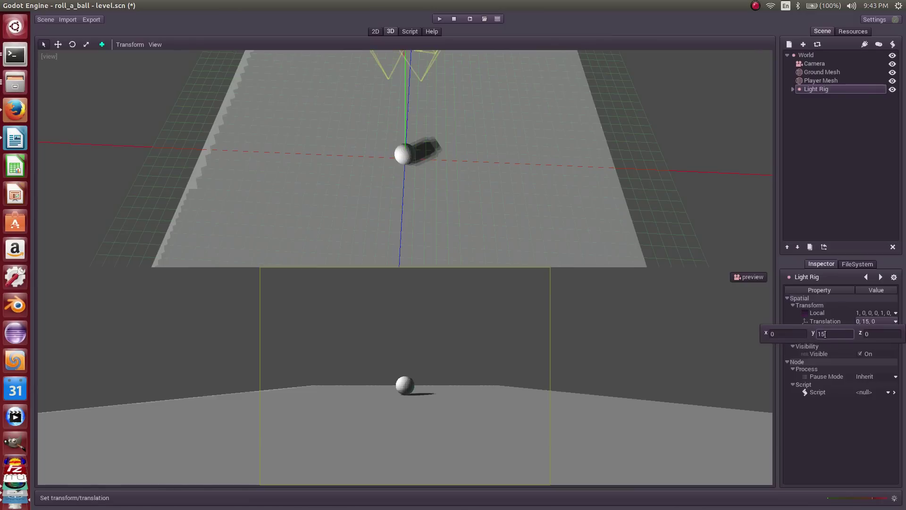
Step: Inspect the raised light rig, then run the project and move the game window over the middle of the editor
middle_click_drag(528, 200, 409, 167)
scroll(446, 157, "down", 5)
middle_click_drag(423, 199, 442, 190)
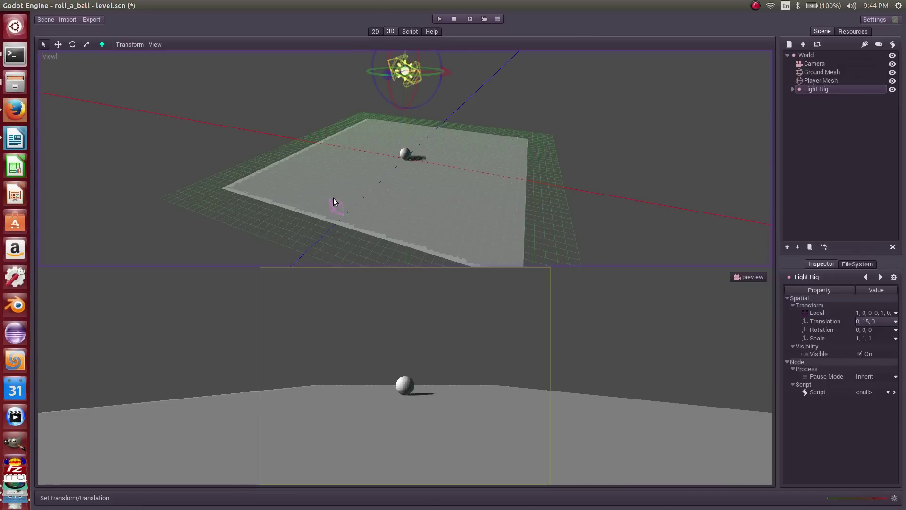
left_click(440, 19)
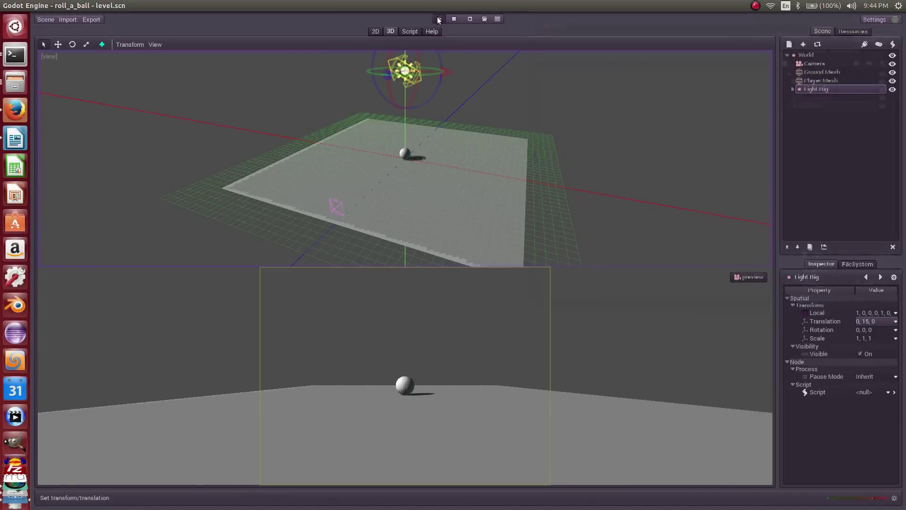
left_click_drag(640, 25, 418, 121)
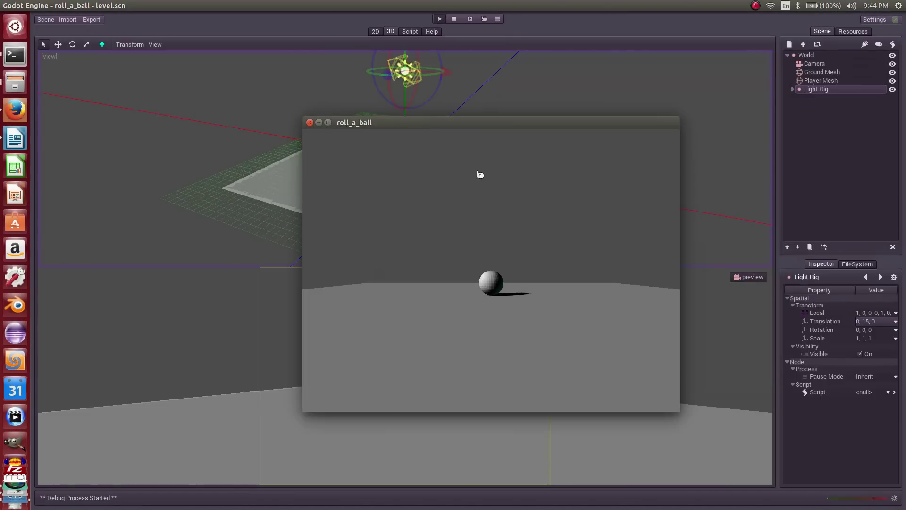